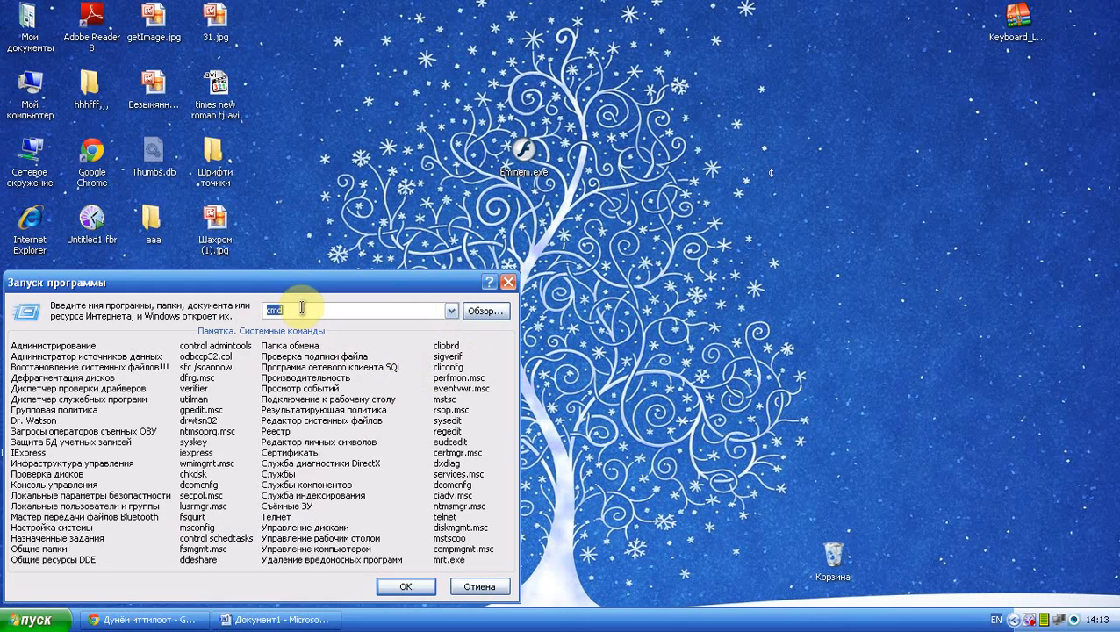
Run %temp% to open the temporary files folder and enlarge its window
key("BackSpace")
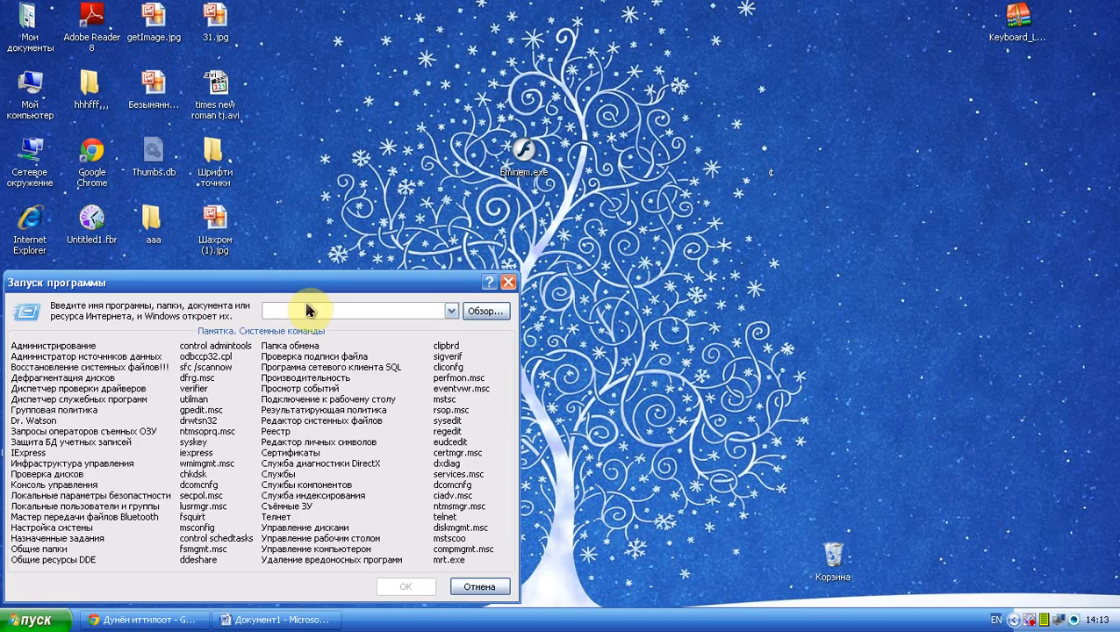
left_click_drag(295, 281, 699, 197)
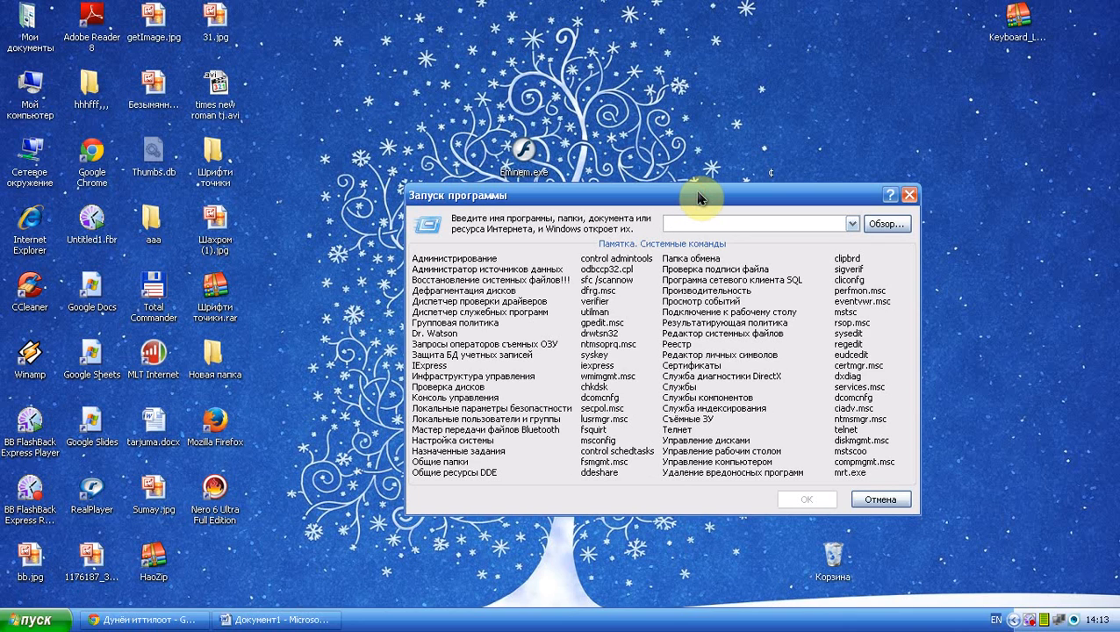
type("%temp")
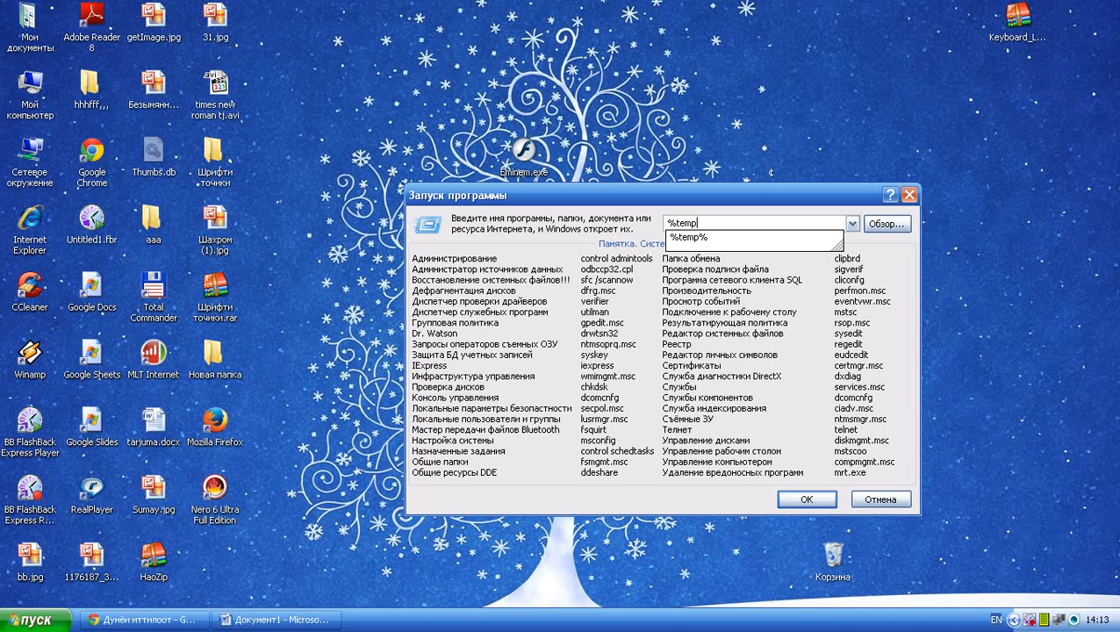
type("%")
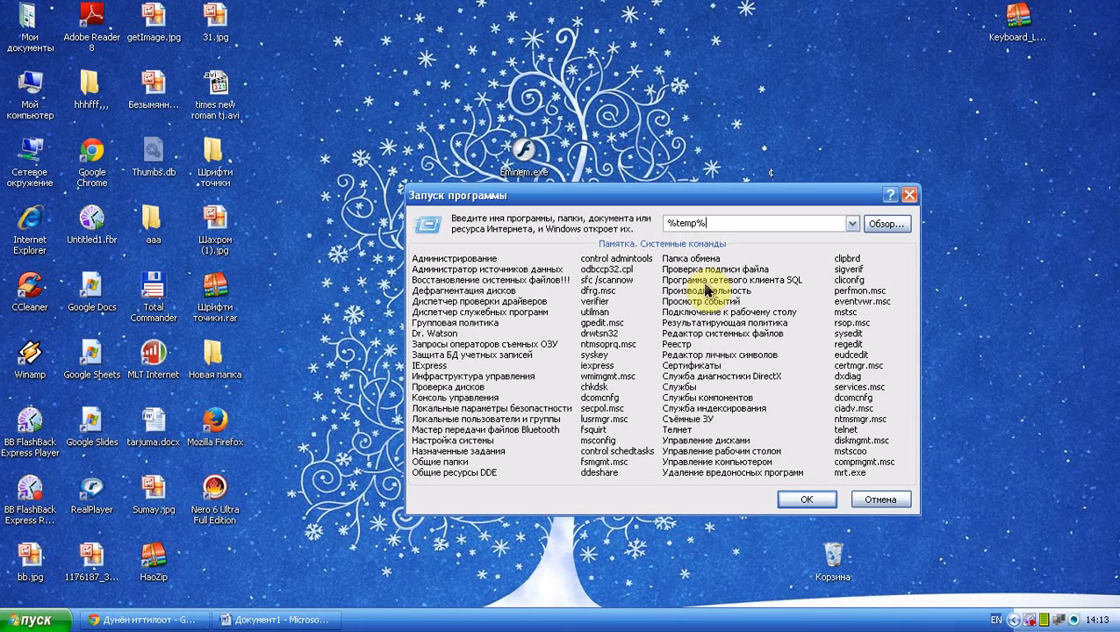
left_click(802, 502)
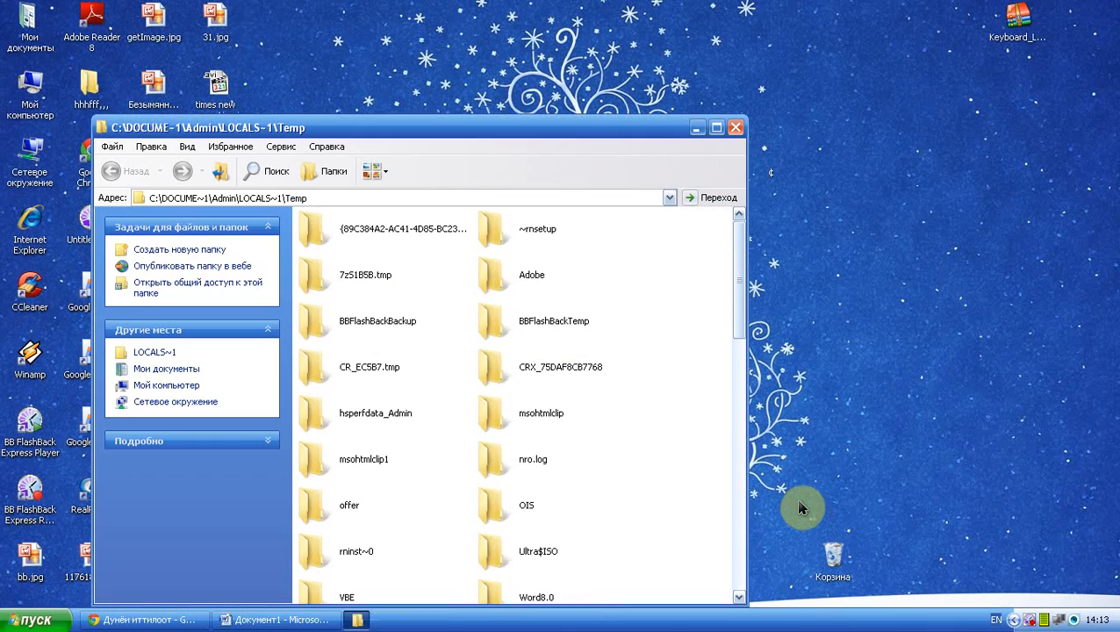
left_click_drag(525, 128, 638, 29)
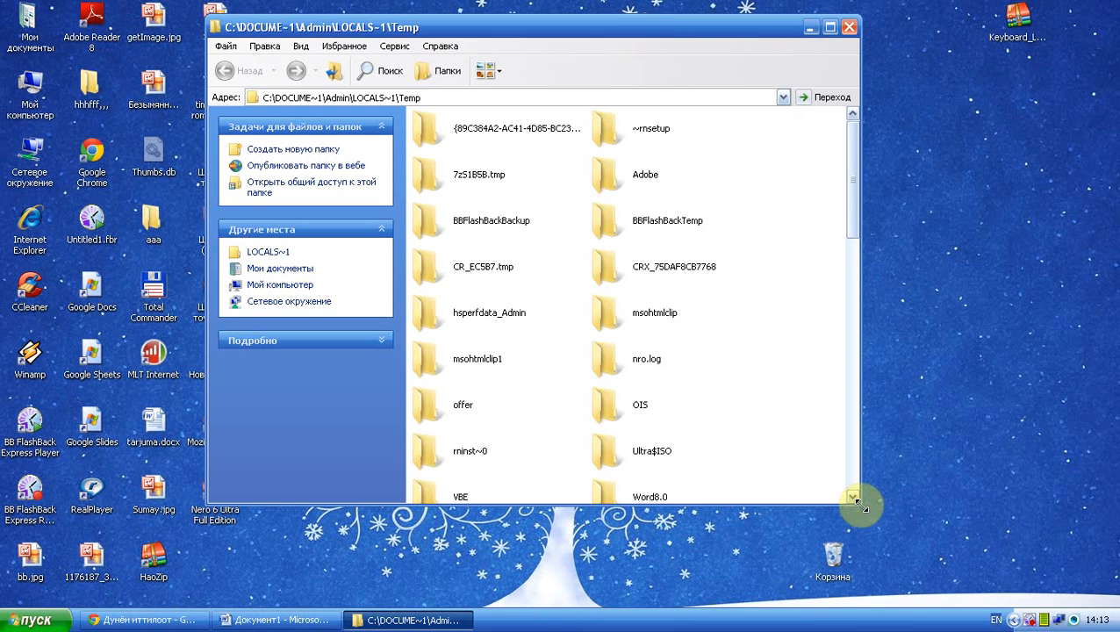
left_click_drag(864, 512, 1110, 597)
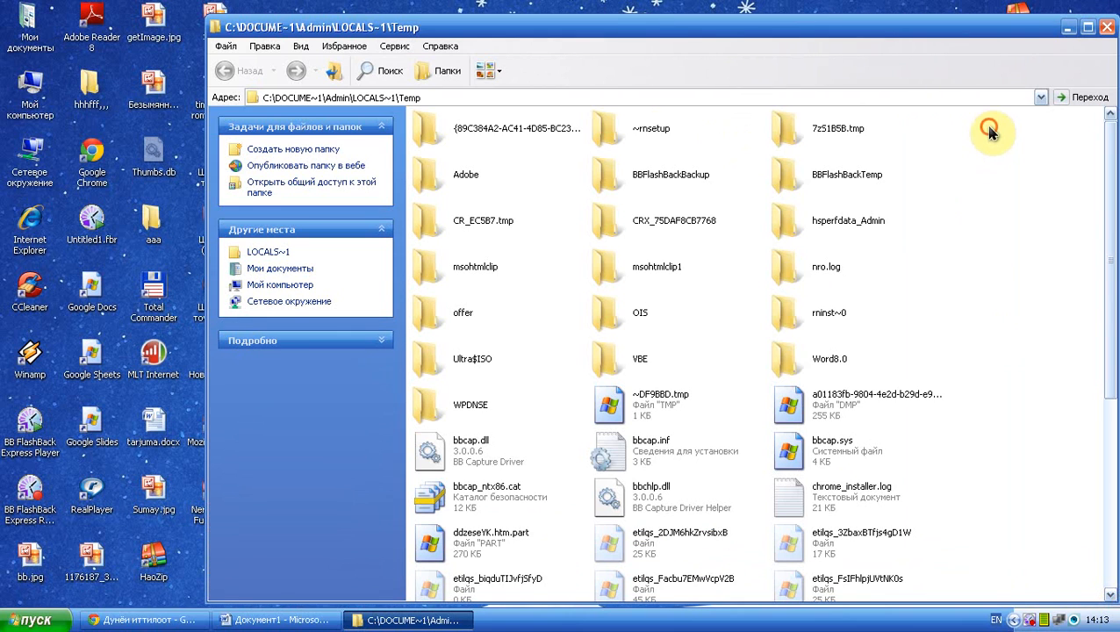
Try to send all files and folders in the Temp folder to the Recycle Bin
left_click_drag(989, 130, 427, 623)
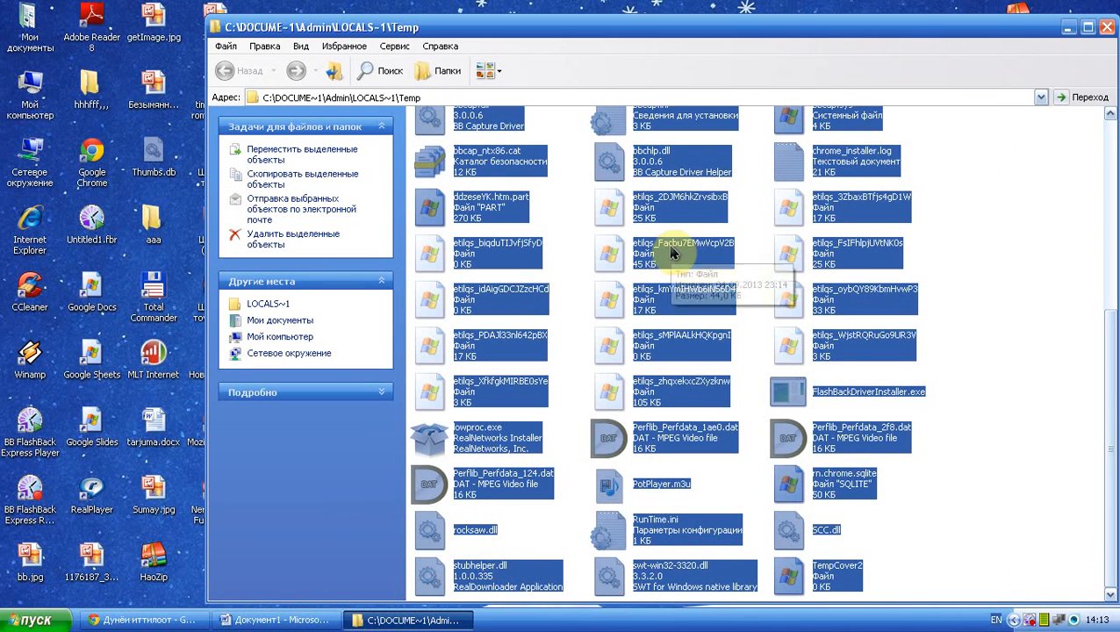
right_click(671, 252)
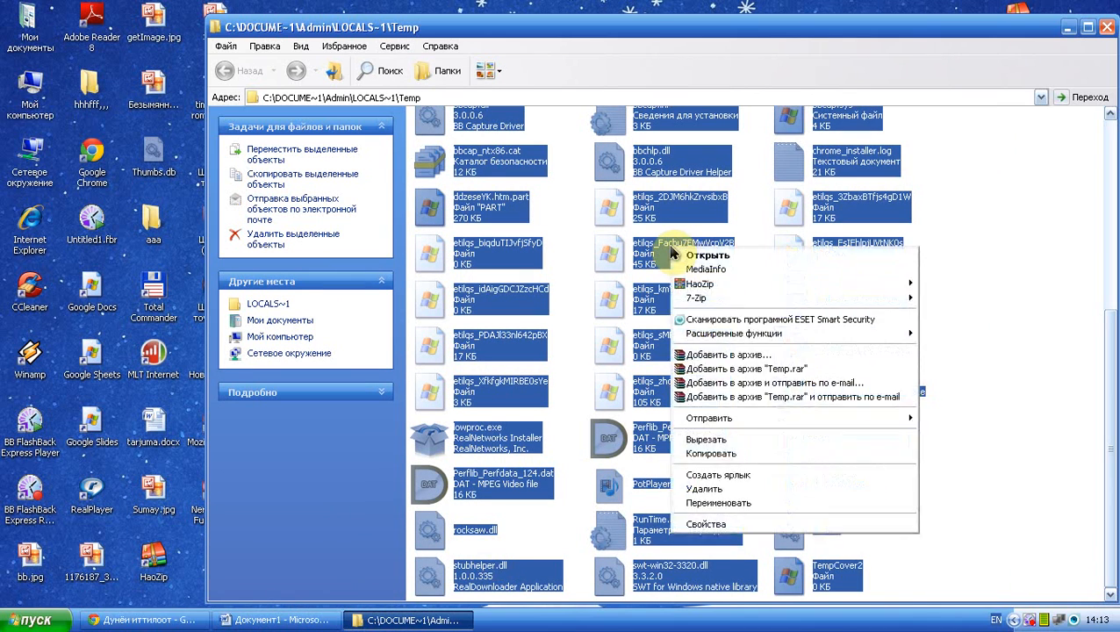
left_click(691, 489)
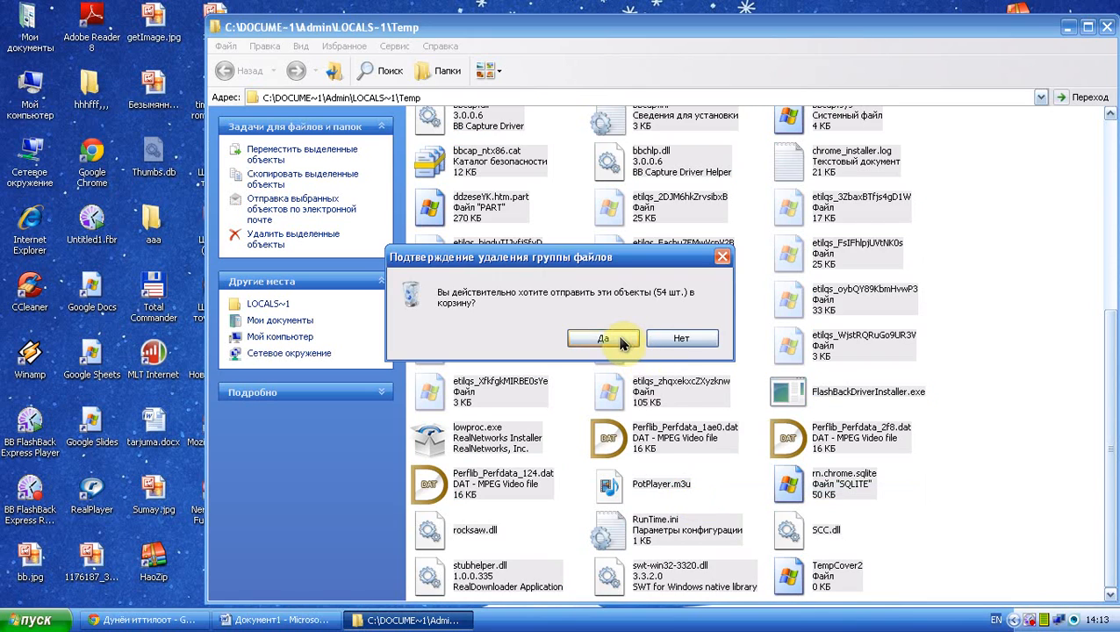
left_click(616, 342)
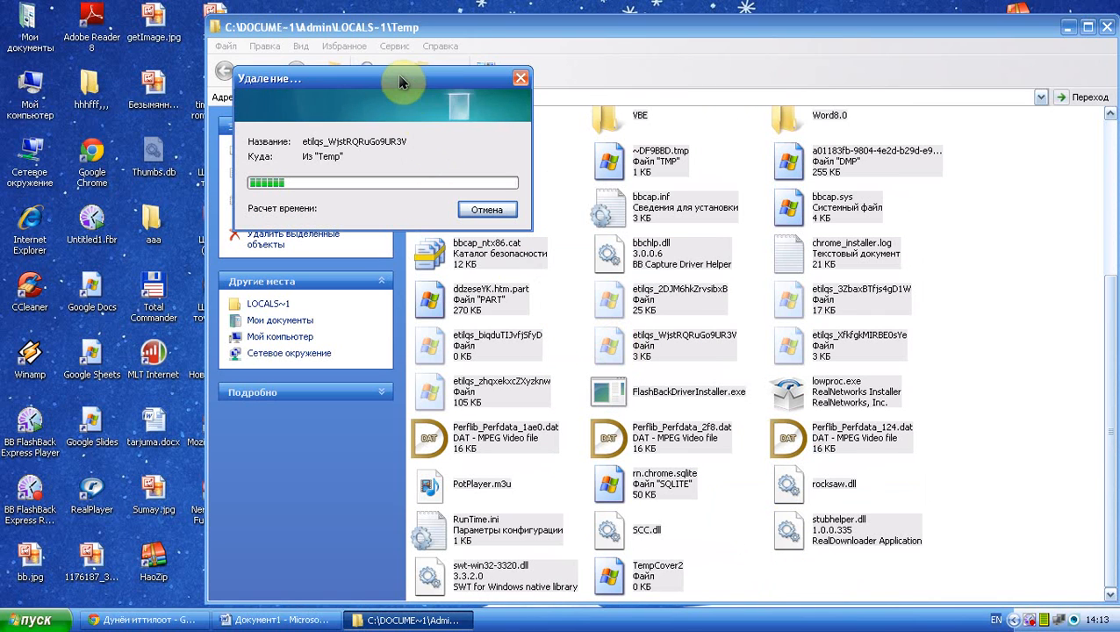
left_click_drag(399, 83, 696, 194)
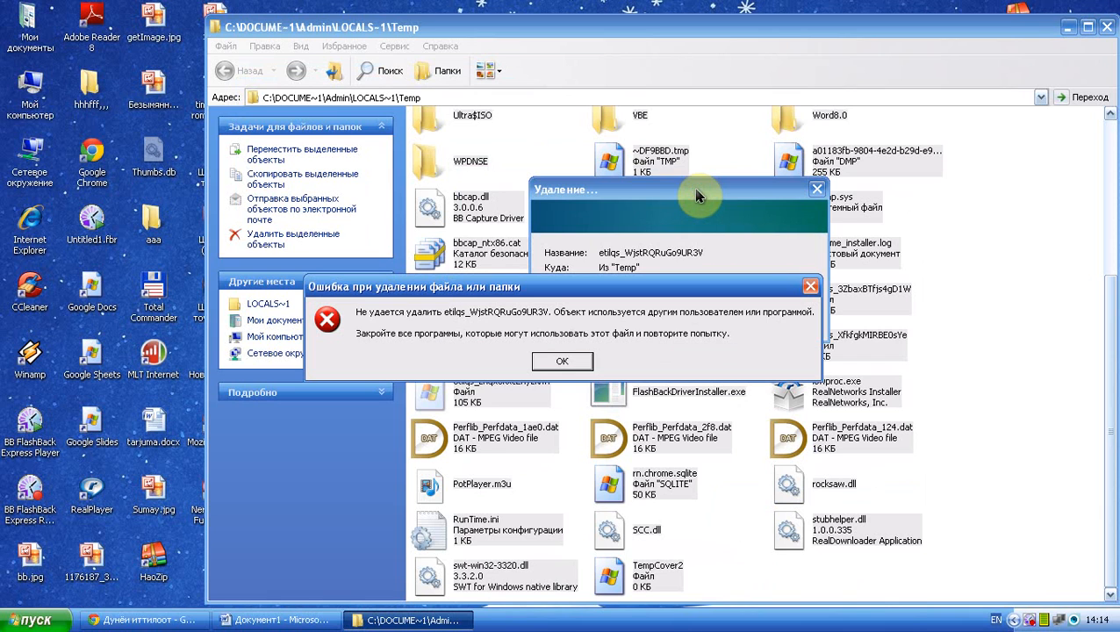
left_click(562, 362)
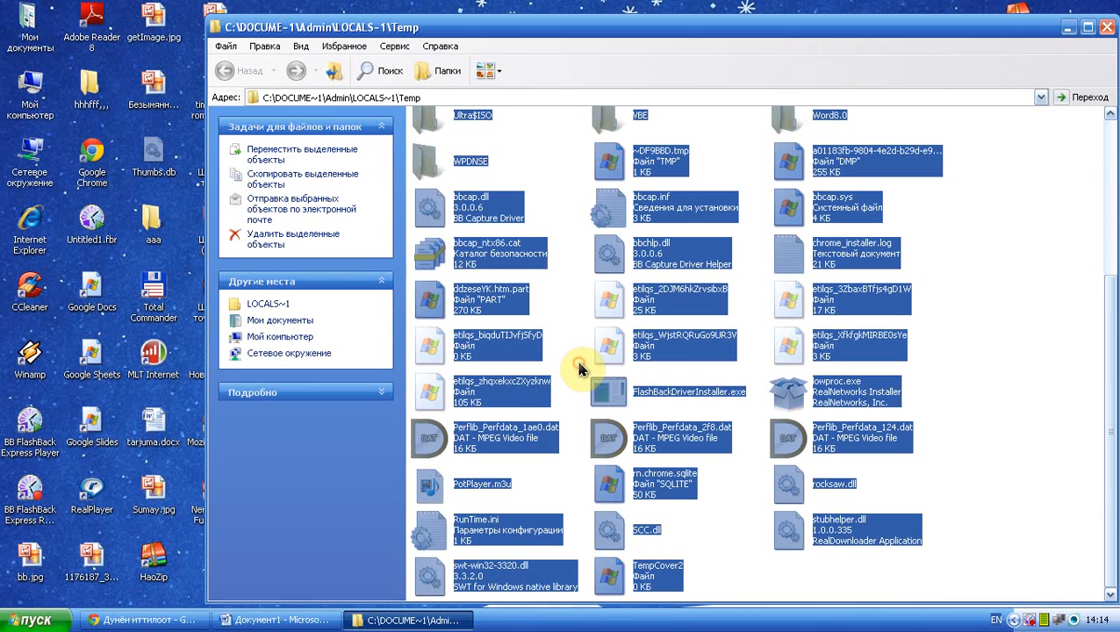
Try to delete the 15 files from bbcap_ntx86.cat through Perflib_Perfdata_124.dat
left_click(856, 304)
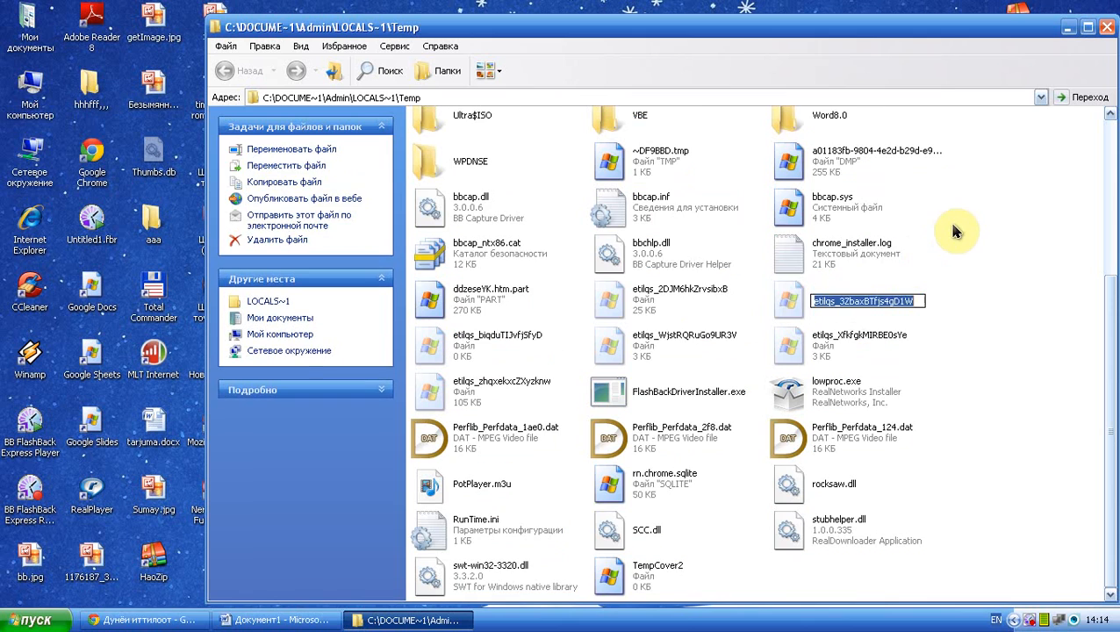
left_click_drag(952, 225, 443, 469)
key("Delete")
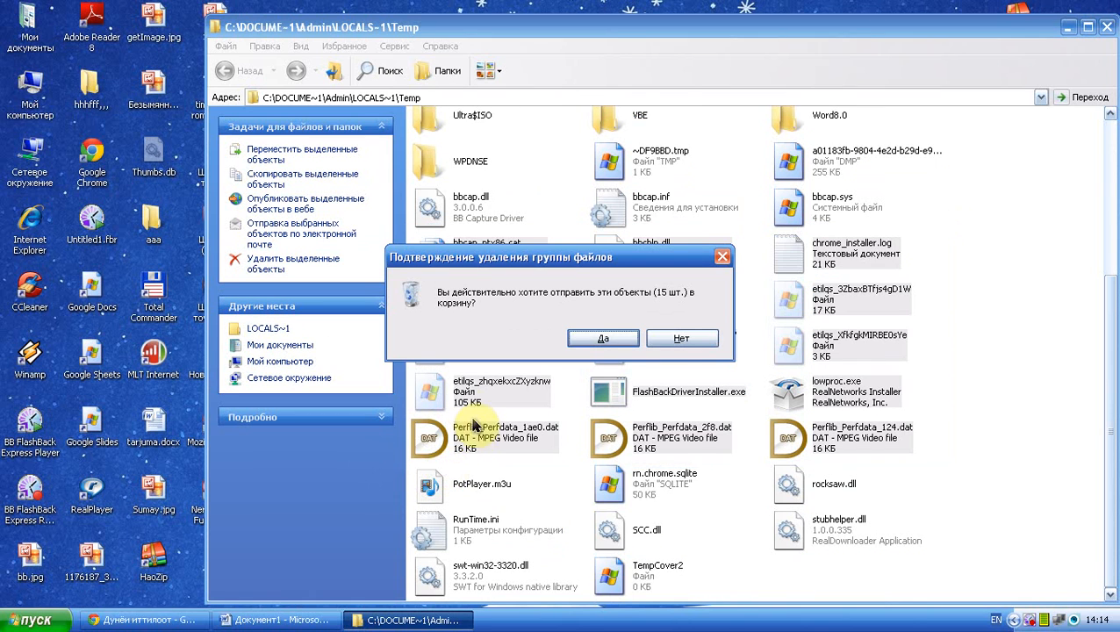
left_click(596, 339)
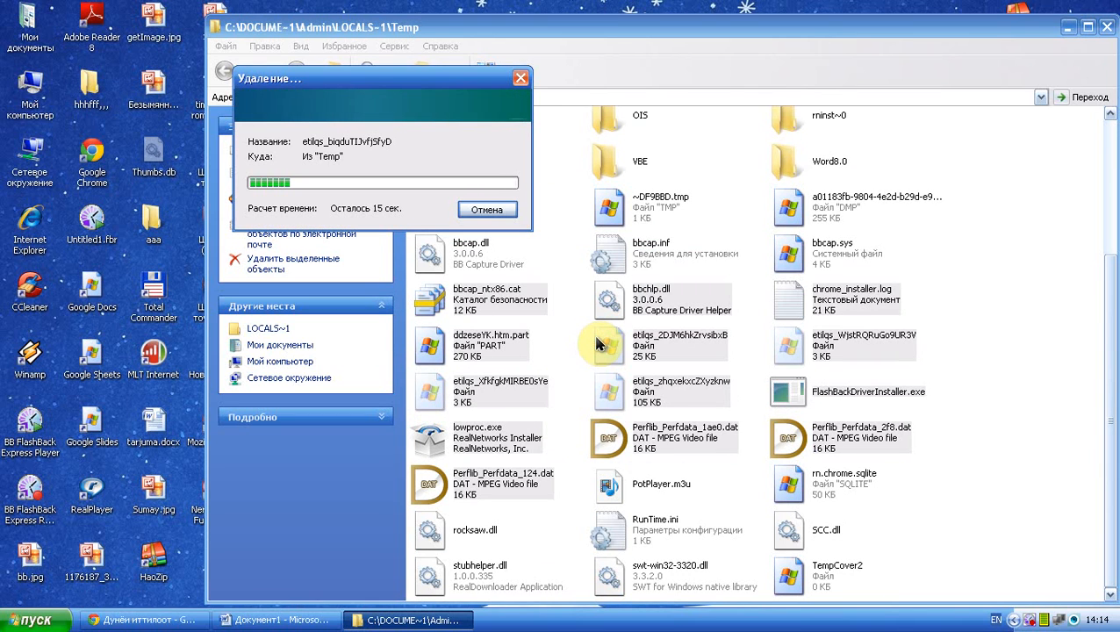
left_click(565, 360)
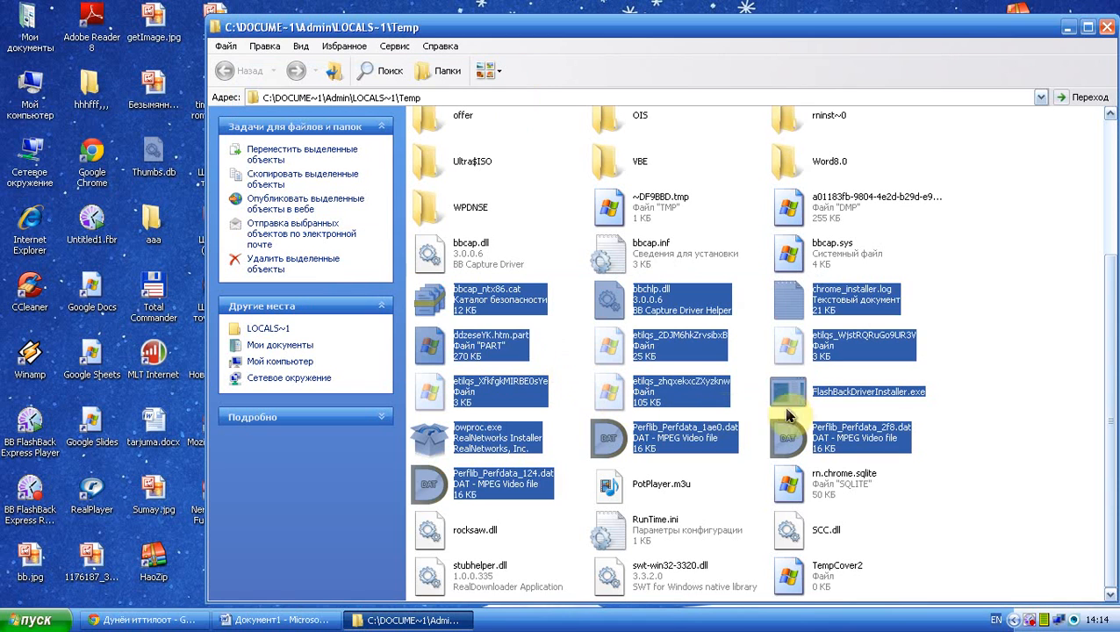
Try to delete the 15 folders from Adobe through Word8.0 in the Temp folder
scroll(787, 416, "up", 4)
left_click_drag(967, 183, 469, 378)
key("Delete")
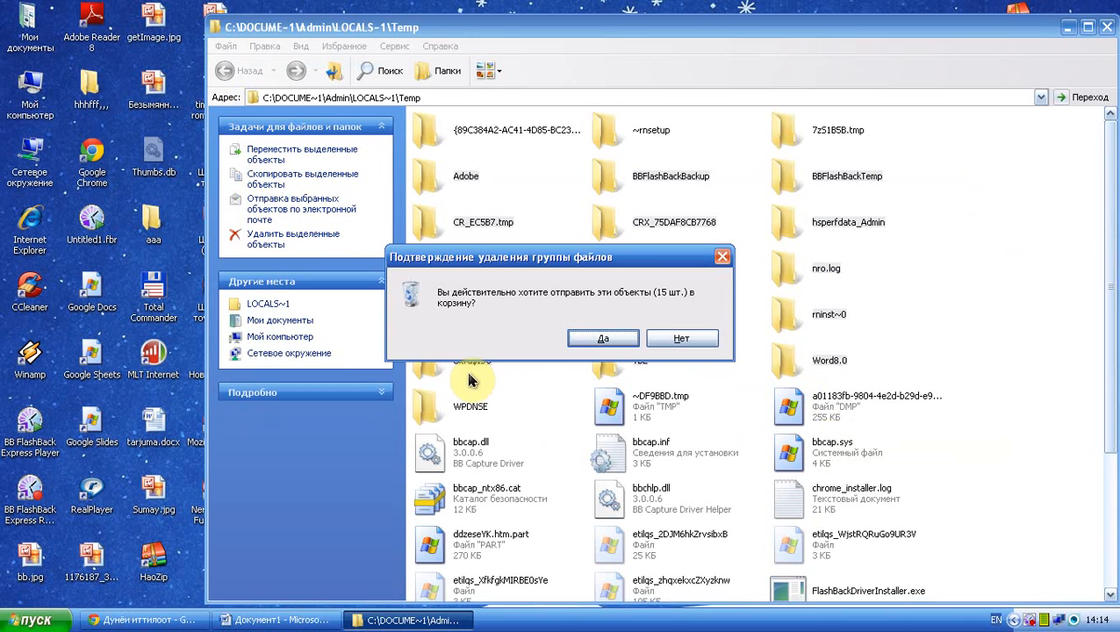
left_click(582, 342)
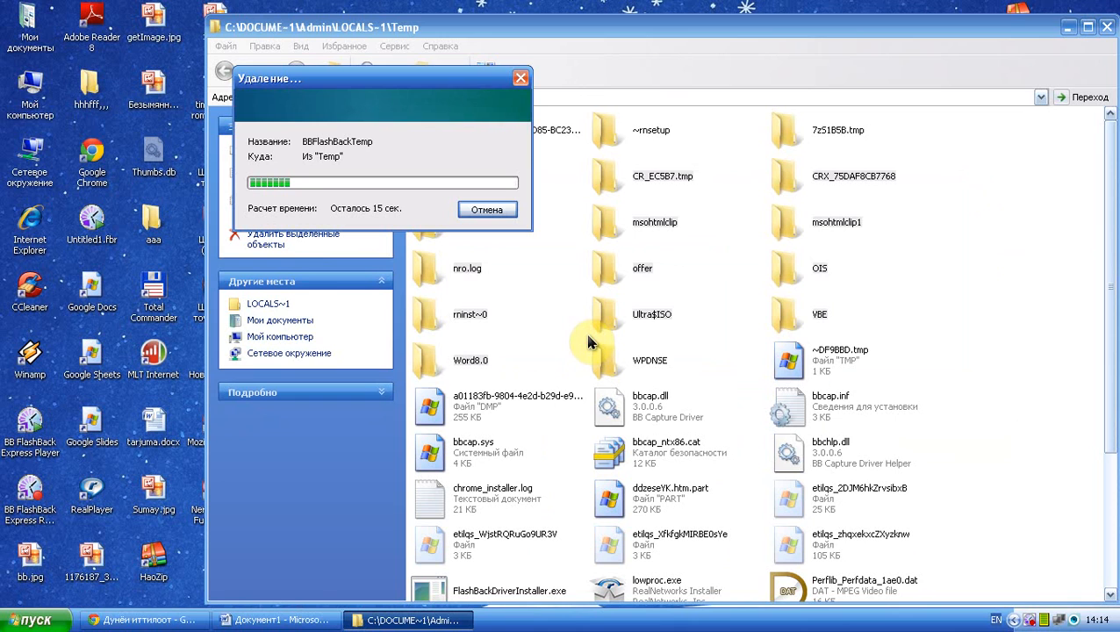
left_click(563, 359)
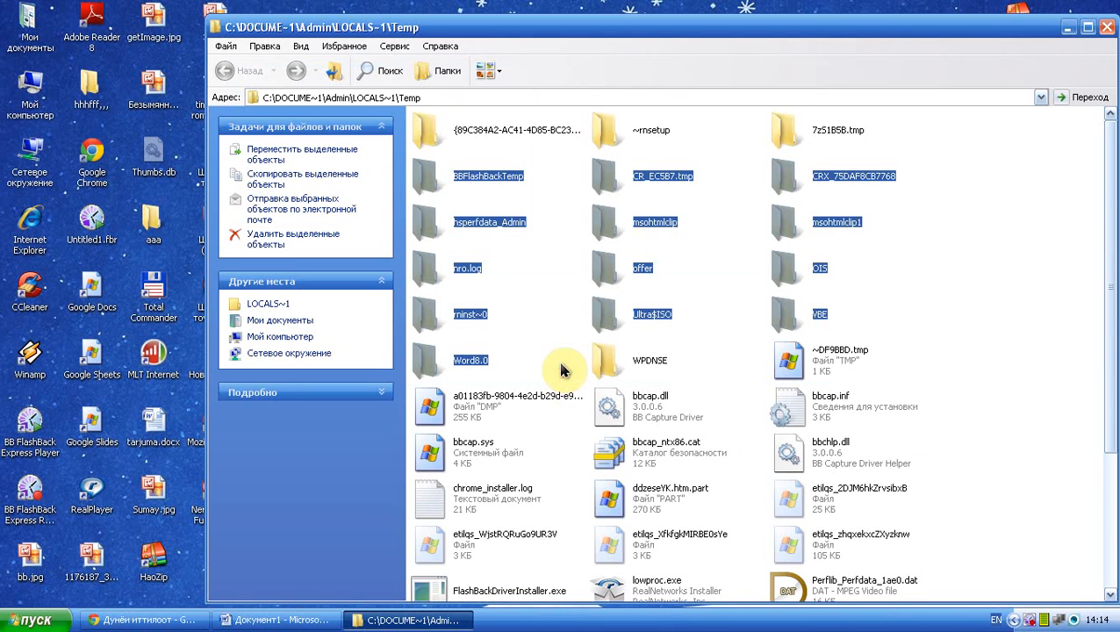
Delete the first three folders in Temp: the one starting with {89C384A2, ~rnsetup and 7zS1B5B.tmp
left_click_drag(919, 132, 474, 164)
key("Delete")
key("Return")
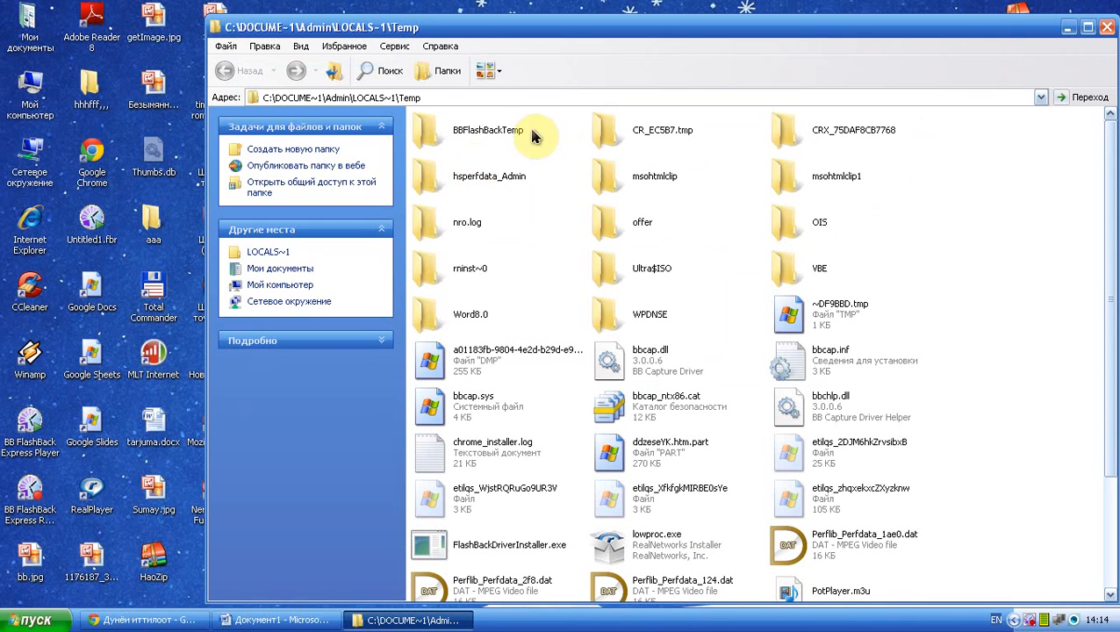
Try to delete the nine folders from BBFlashBackTemp through OIS
left_click_drag(921, 127, 431, 253)
right_click(426, 222)
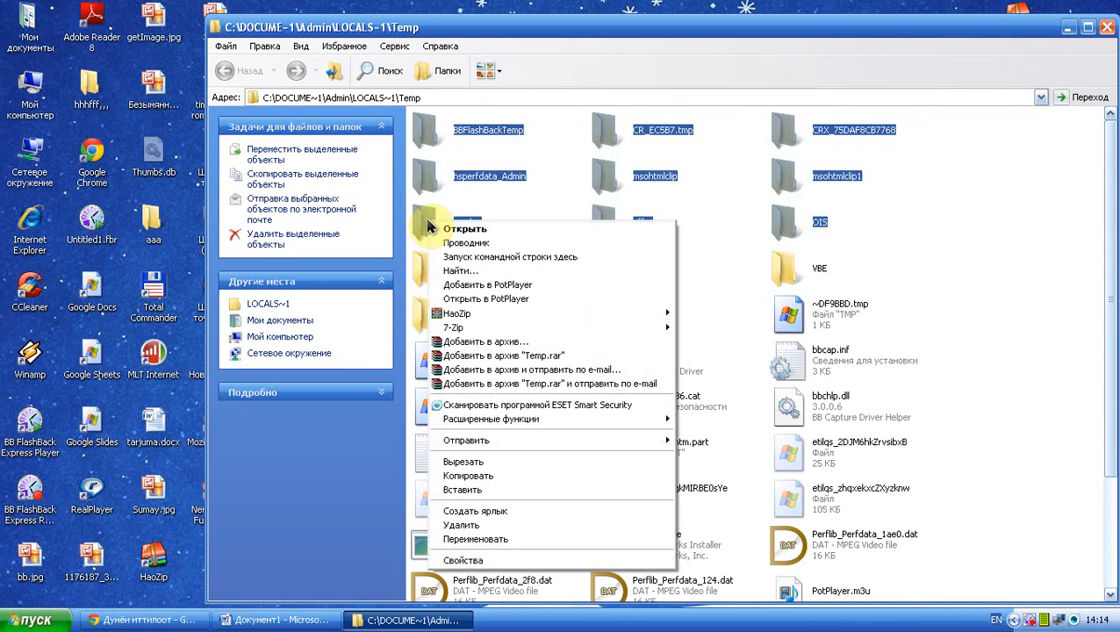
left_click(505, 531)
left_click(594, 340)
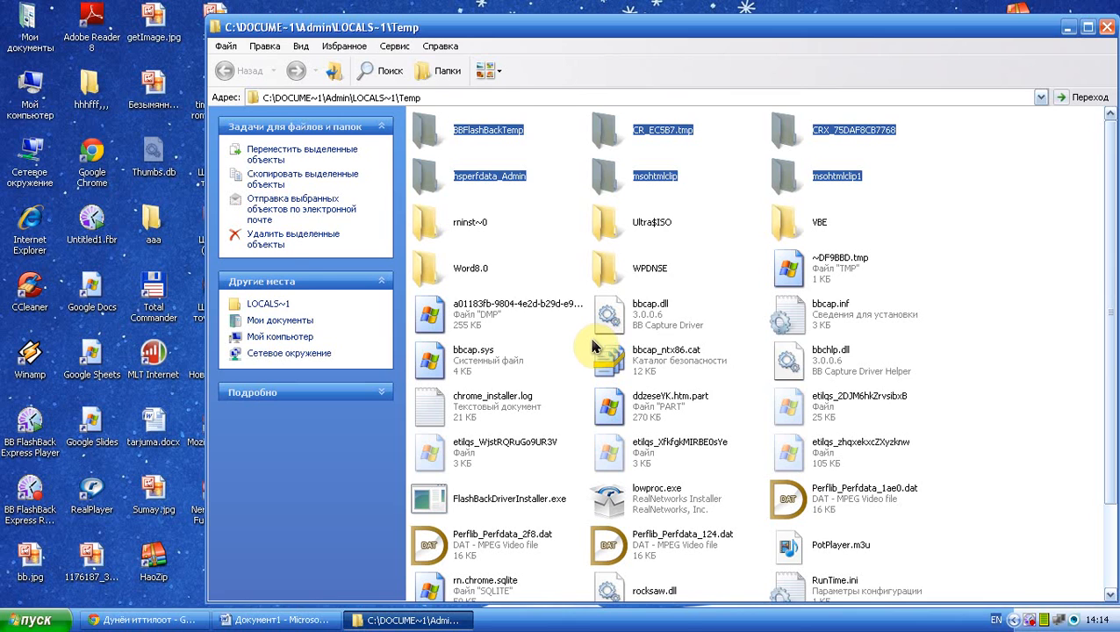
left_click(566, 363)
Delete the last seven files in the Temp folder, from rn.chrome.sqlite through TempCover2
scroll(930, 319, "down", 3)
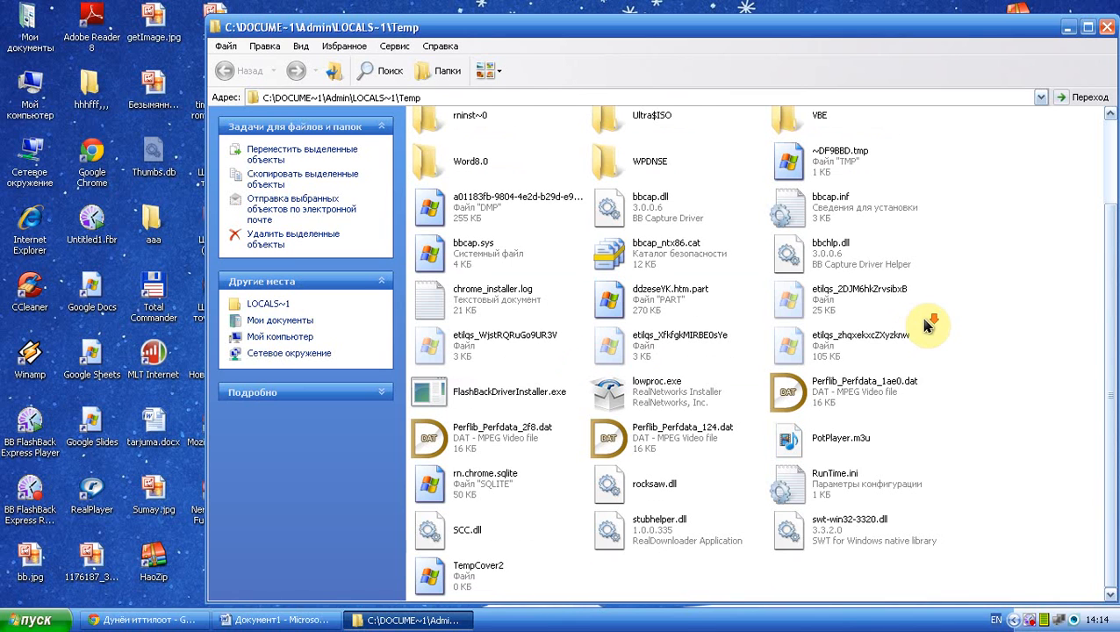
left_click_drag(1032, 485, 465, 592)
key("Delete")
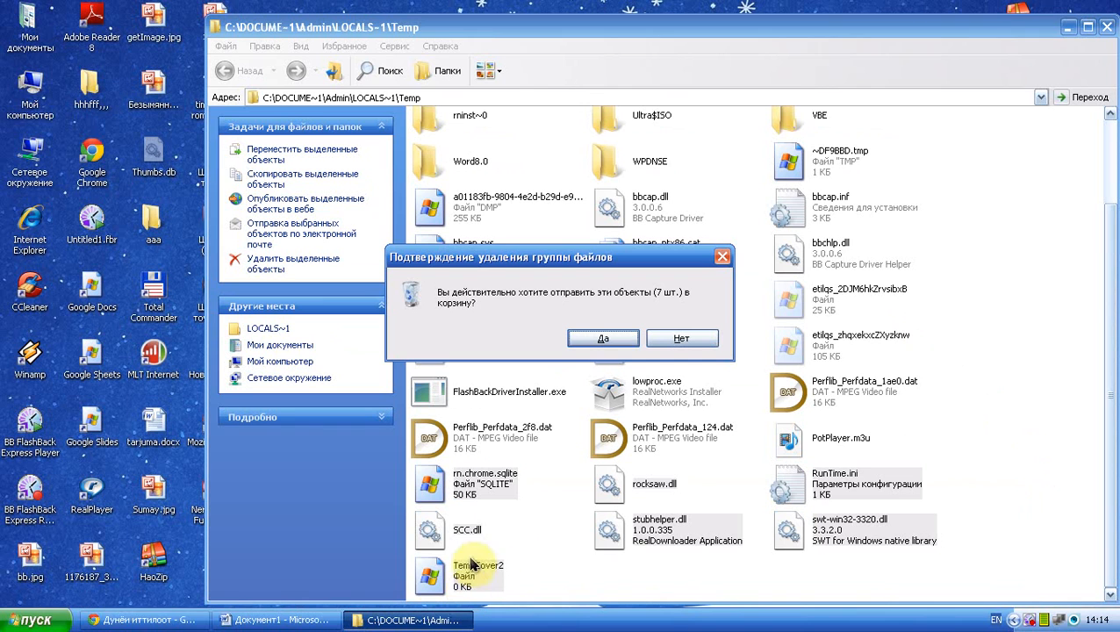
left_click(601, 341)
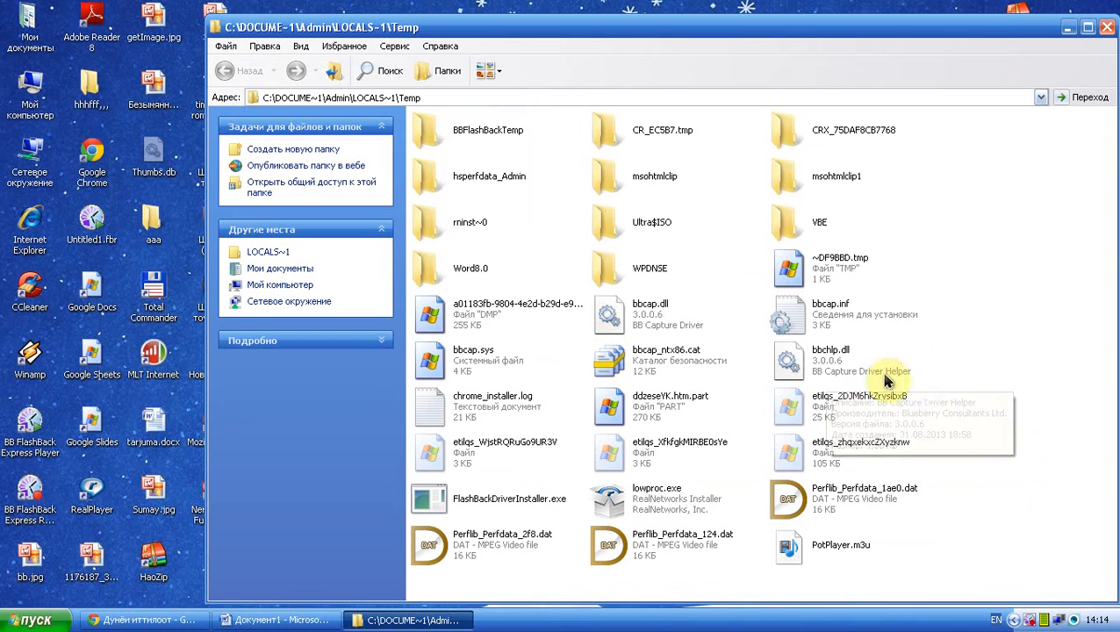
Try to delete the nine files from chrome_installer.log through Perflib_Perfdata_1ae0.dat
left_click_drag(965, 419, 435, 516)
key("Delete")
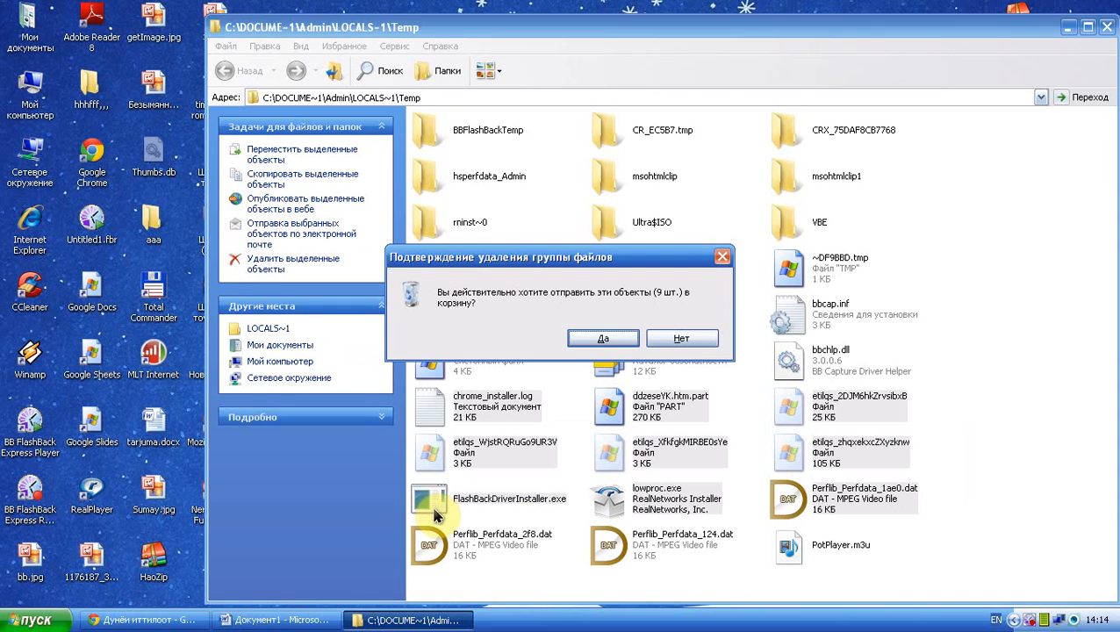
left_click(601, 341)
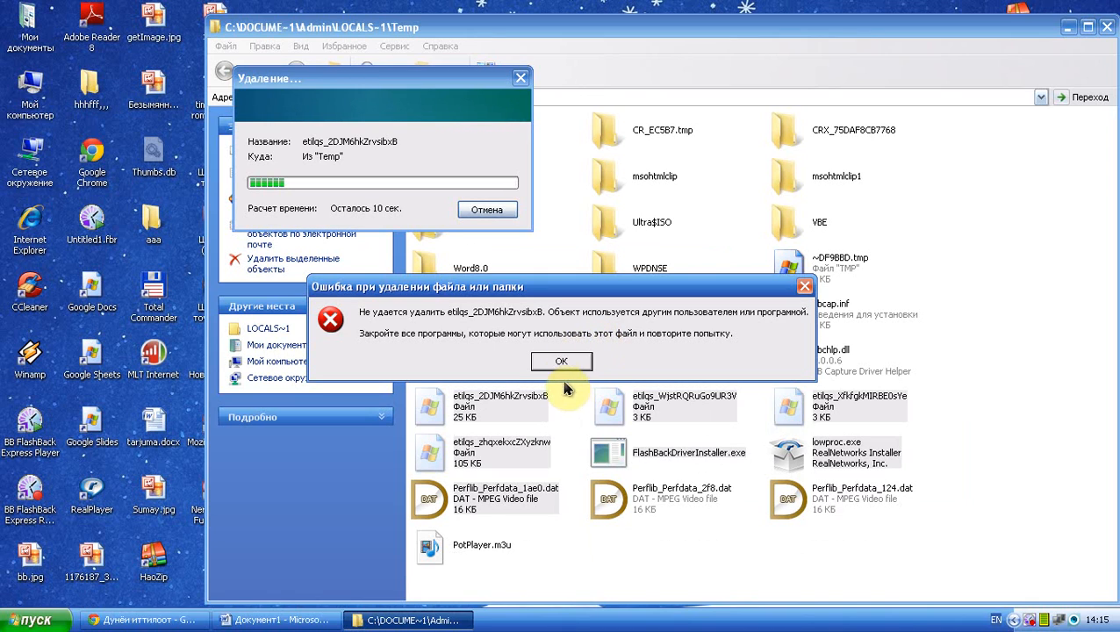
left_click(562, 362)
left_click(928, 483)
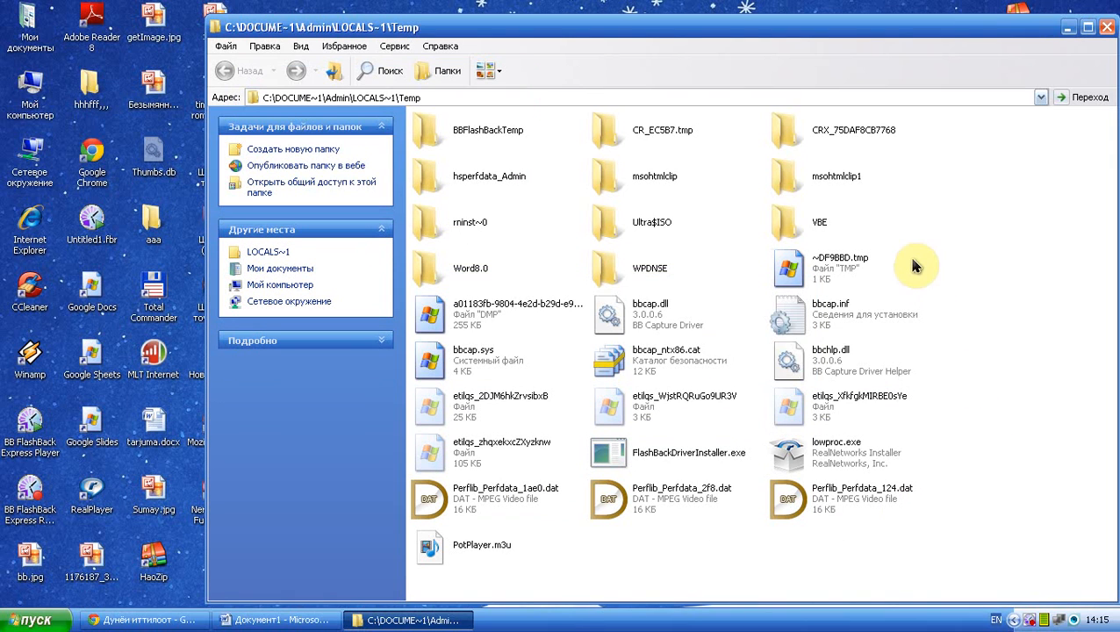
Delete the folders hsperfdata_Admin, msohtmlclip and msohtmlclip1
left_click_drag(913, 165, 421, 202)
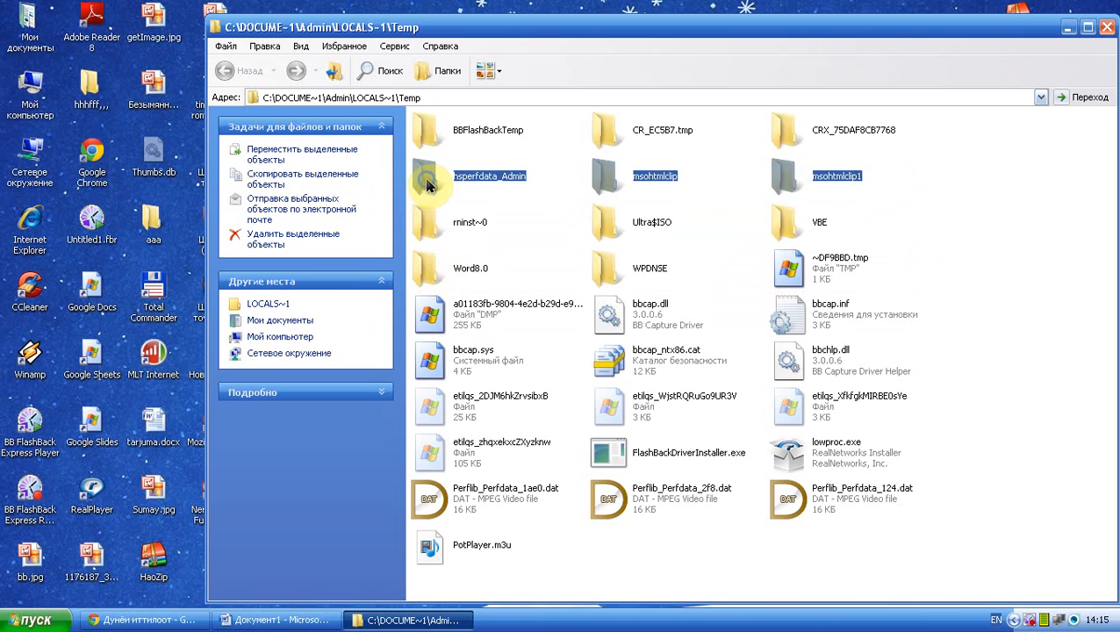
right_click(425, 179)
left_click(493, 484)
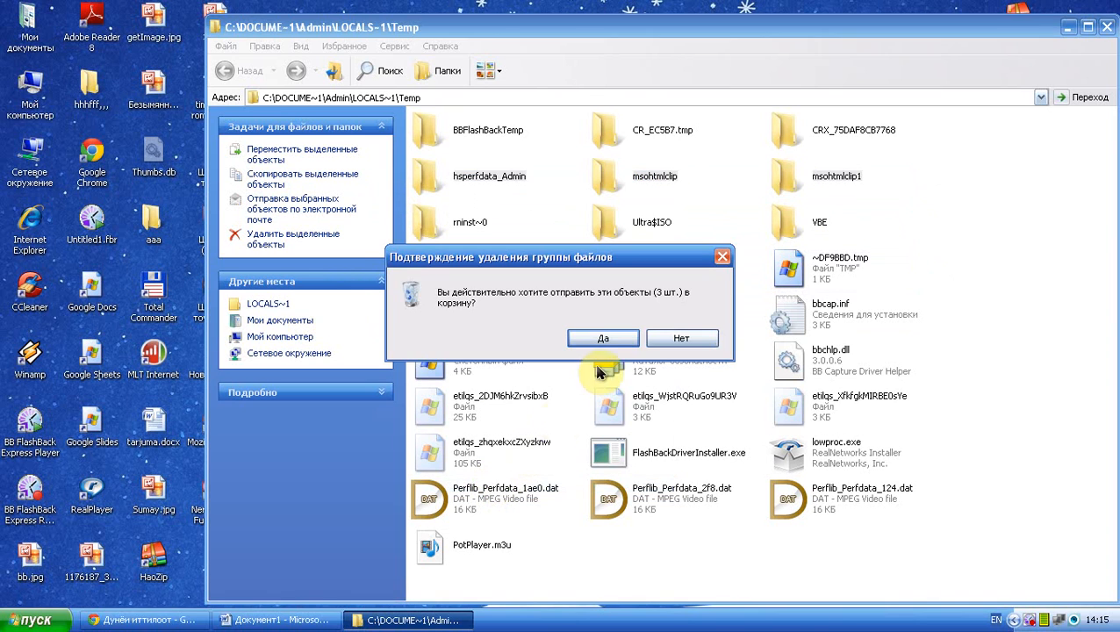
left_click(599, 344)
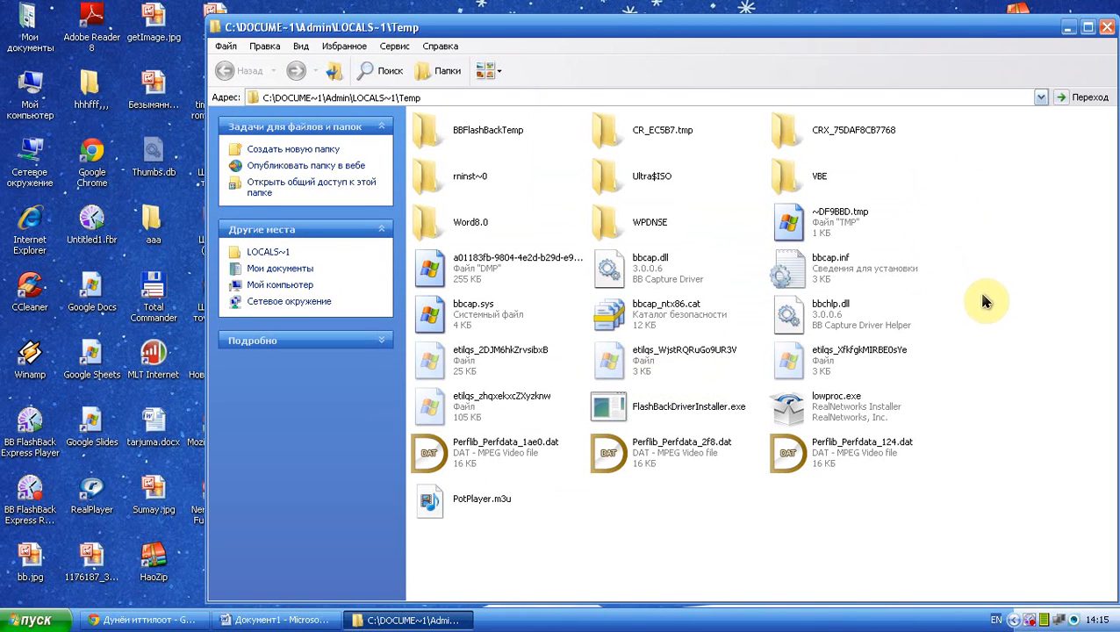
Delete the files bbcap.sys, bbcap_ntx86.cat and bbchlp.dll
left_click_drag(981, 301, 472, 324)
right_click(472, 326)
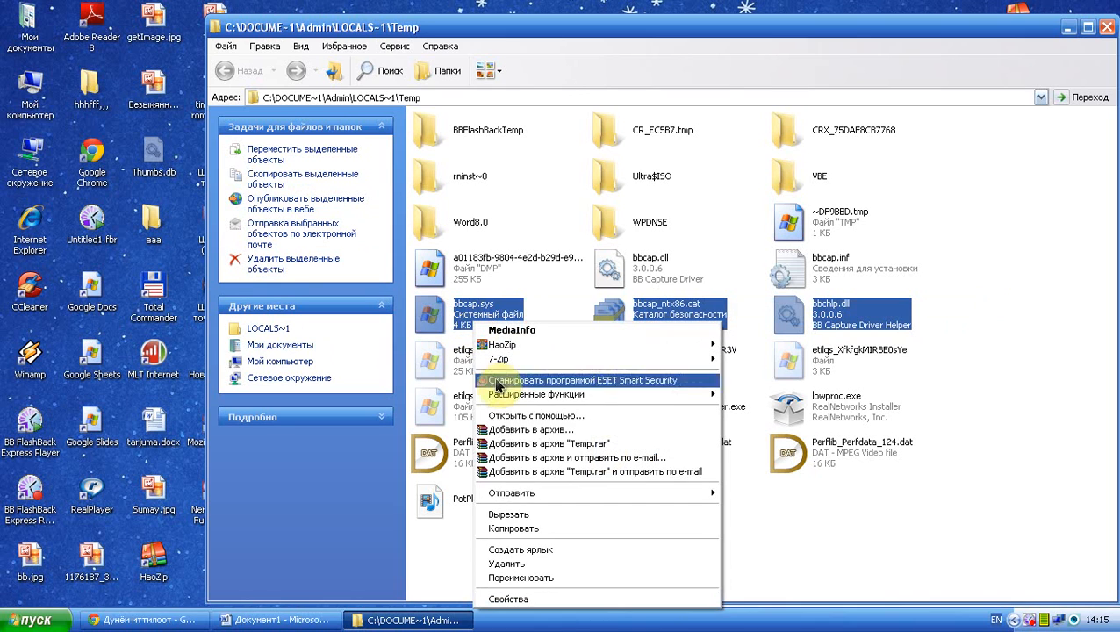
left_click(514, 565)
left_click(623, 342)
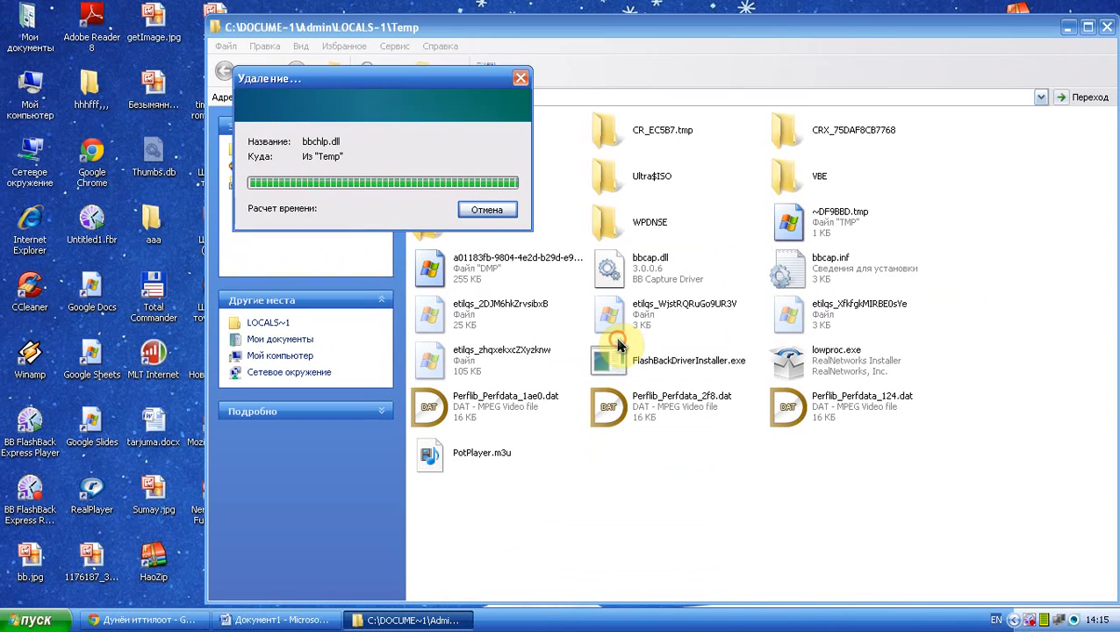
Delete the a01183fb-9804-4e2d dump file together with bbcap.dll and bbcap.inf
left_click_drag(961, 250, 425, 298)
right_click(428, 272)
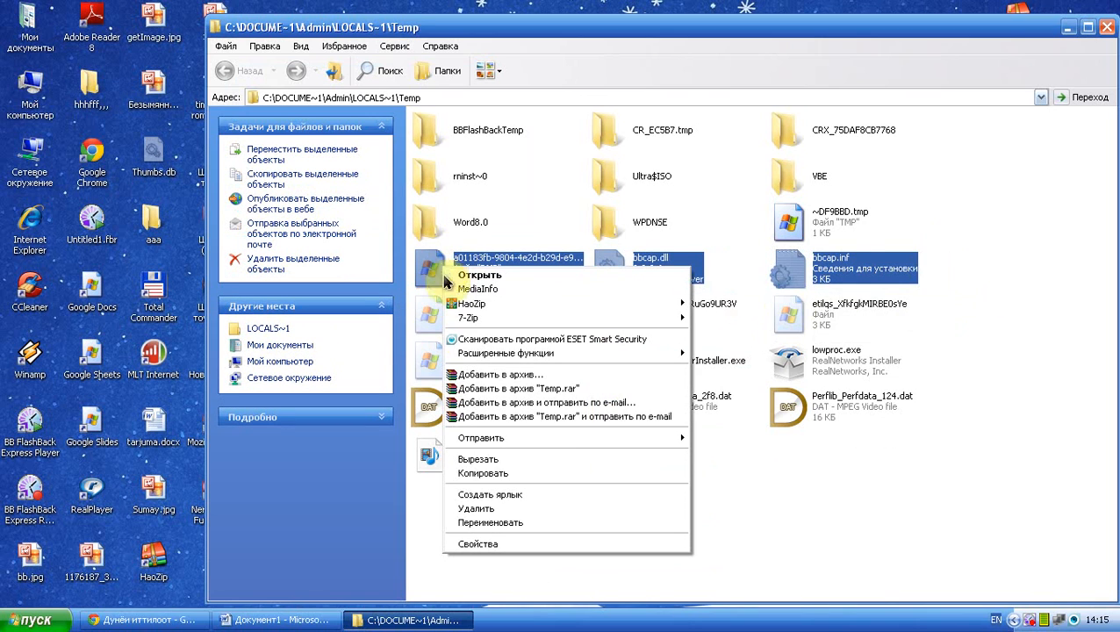
left_click(489, 512)
left_click(603, 338)
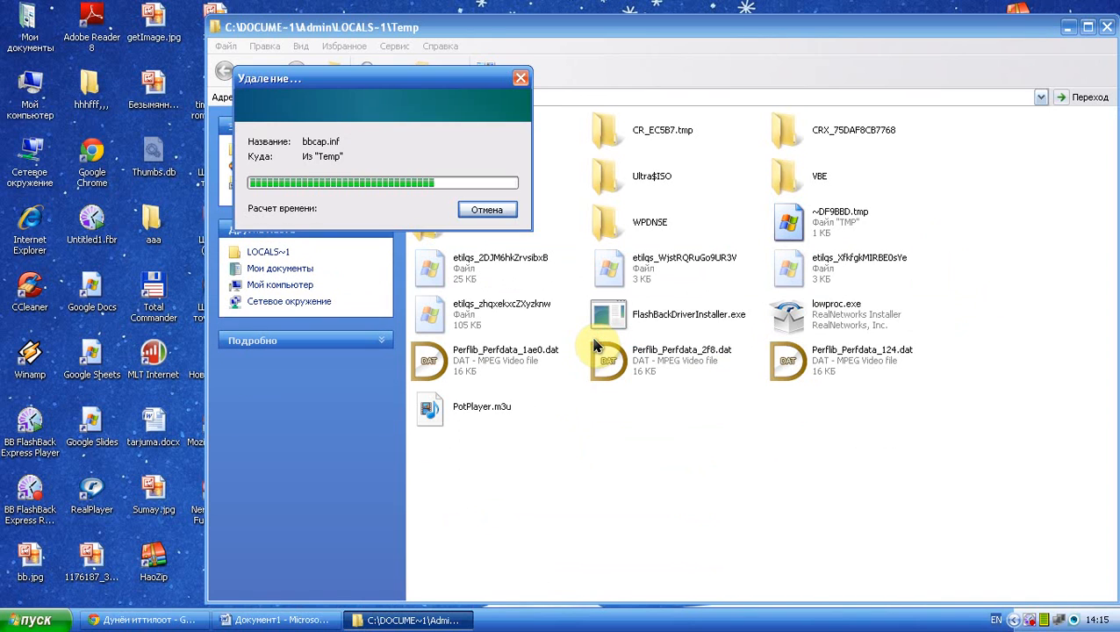
Try to delete the three files etilqs_2DJM6hkZrvsibxB, etilqs_WjstRQRuGo9UR3V and etilqs_XfkfgkMIRBE0sYe
left_click_drag(963, 251, 465, 277)
right_click(470, 279)
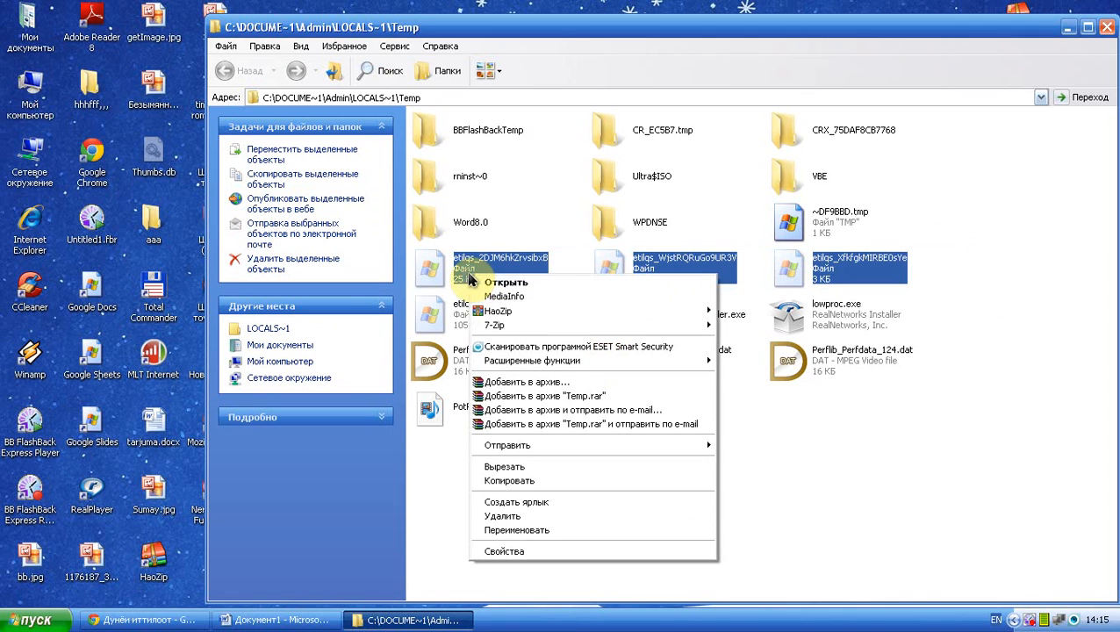
left_click(503, 516)
left_click(603, 341)
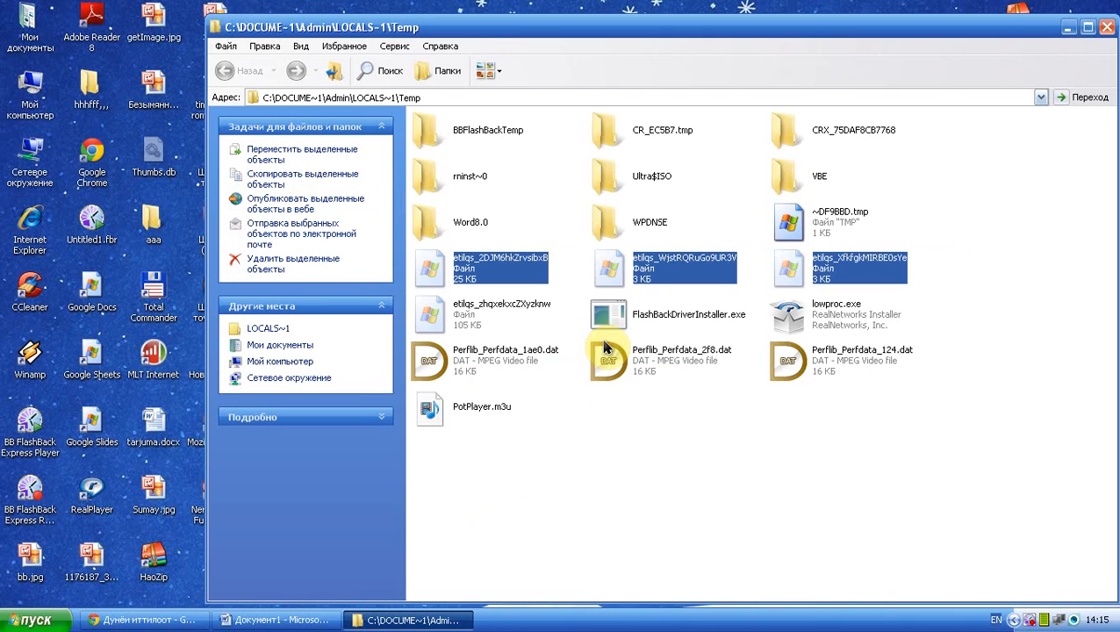
left_click(566, 363)
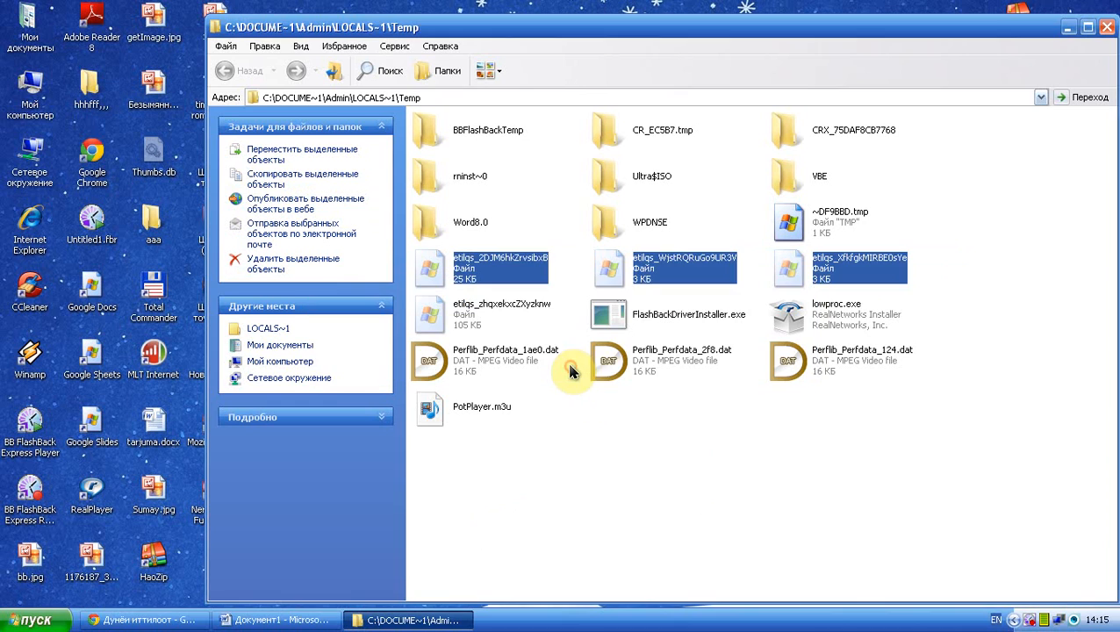
Delete the folders rninst~0, Ultra$ISO and VBE from the Temp folder
left_click(1001, 182)
left_click_drag(957, 156, 417, 172)
right_click(431, 178)
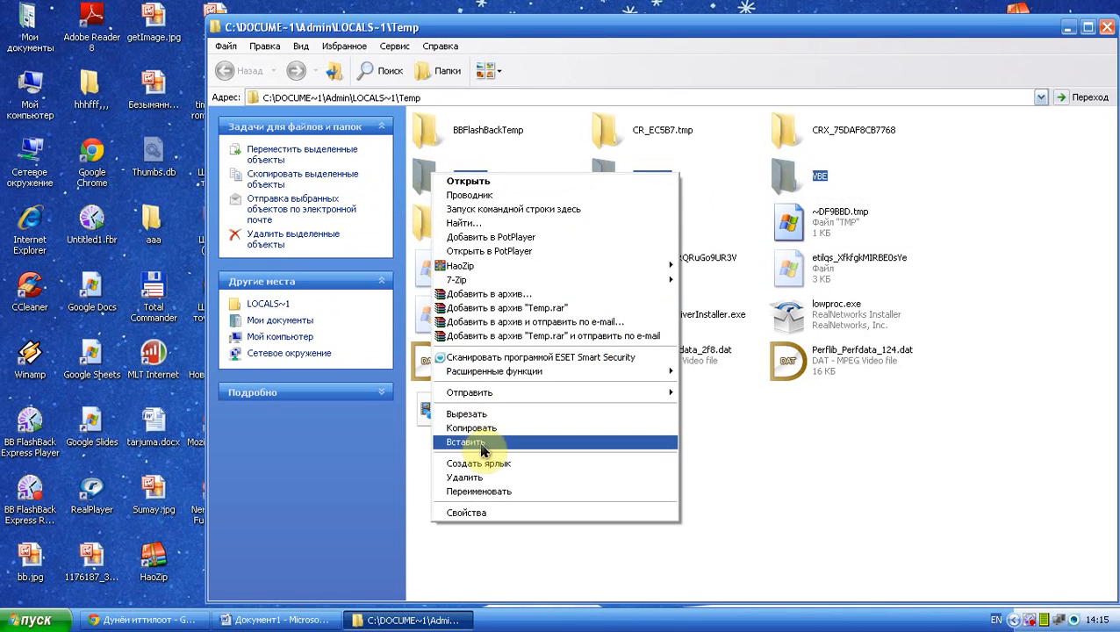
left_click(473, 478)
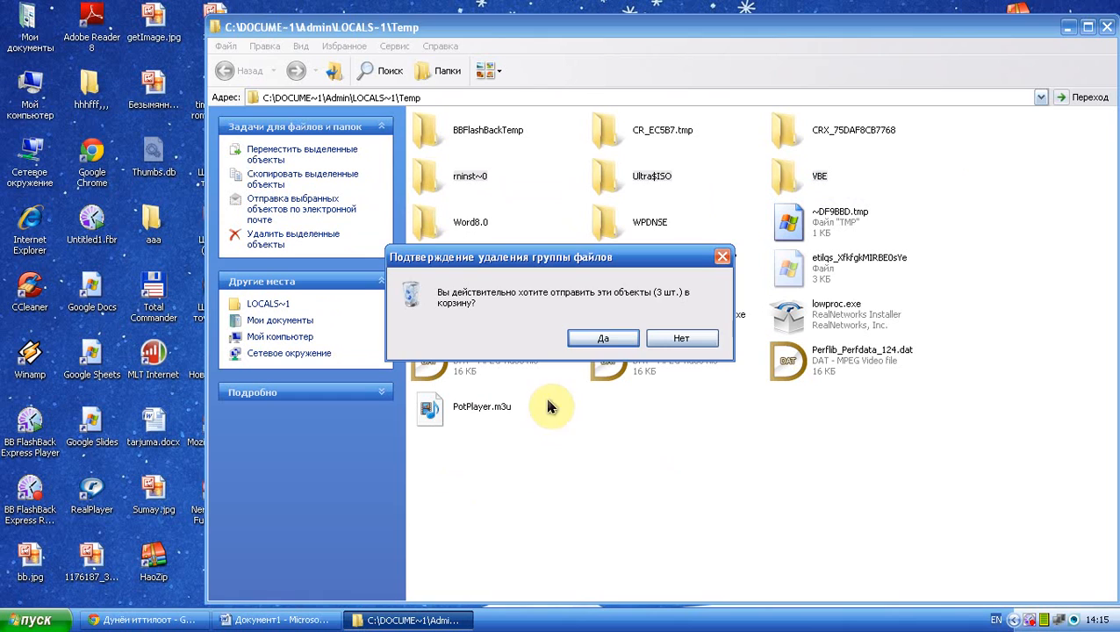
left_click(602, 340)
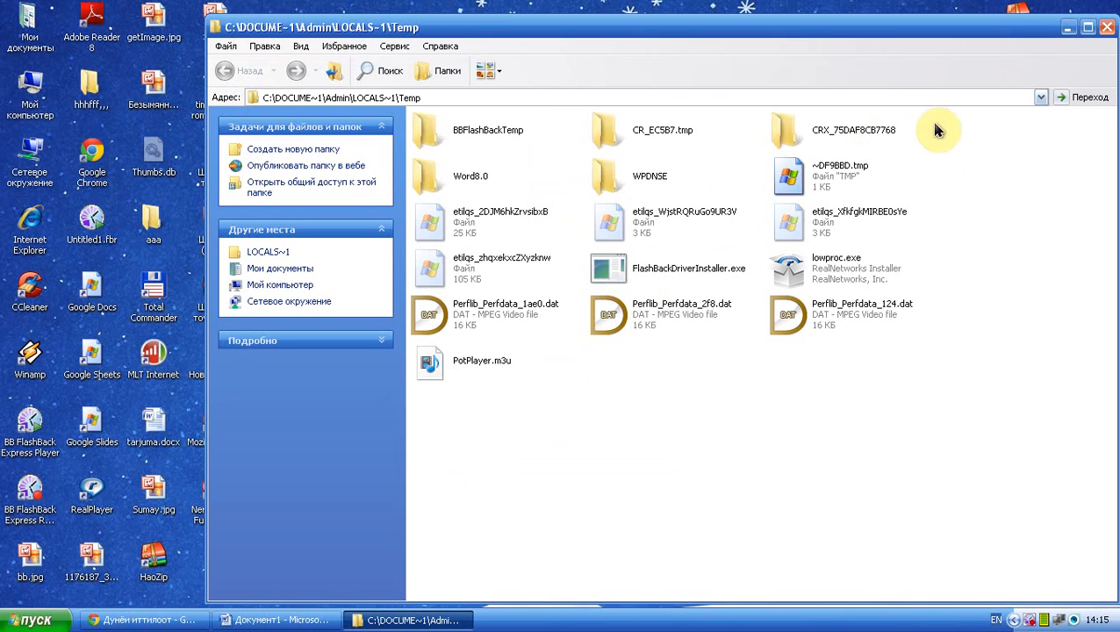
Try to delete the folders BBFlashBackTemp, CR_EC5B7.tmp and CRX_75DAF8CB7768
left_click_drag(933, 124, 451, 136)
right_click(450, 134)
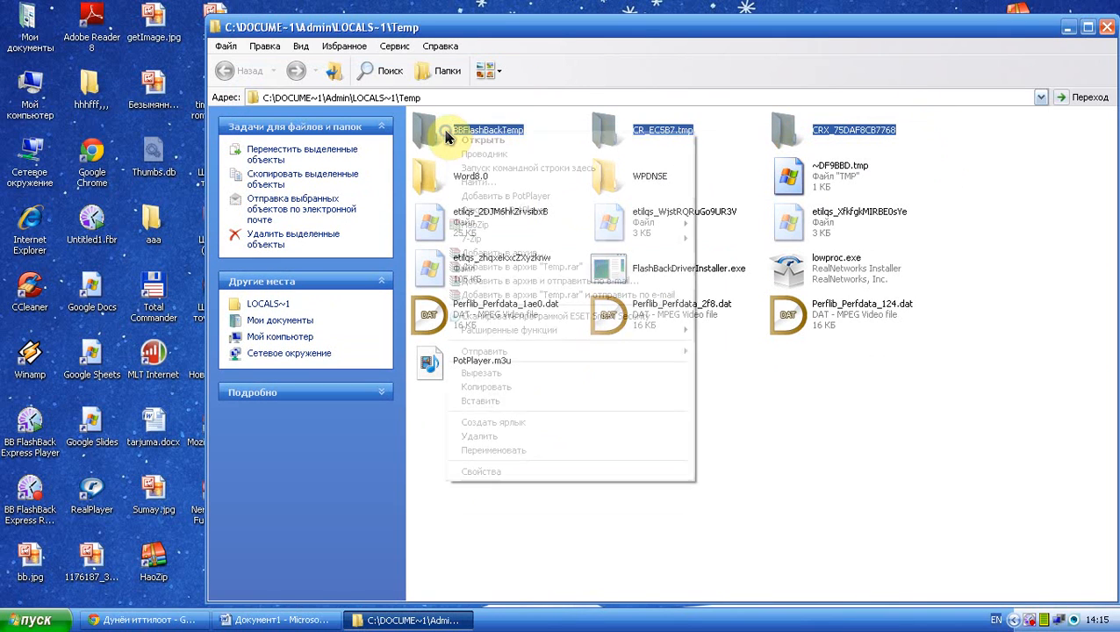
left_click(484, 435)
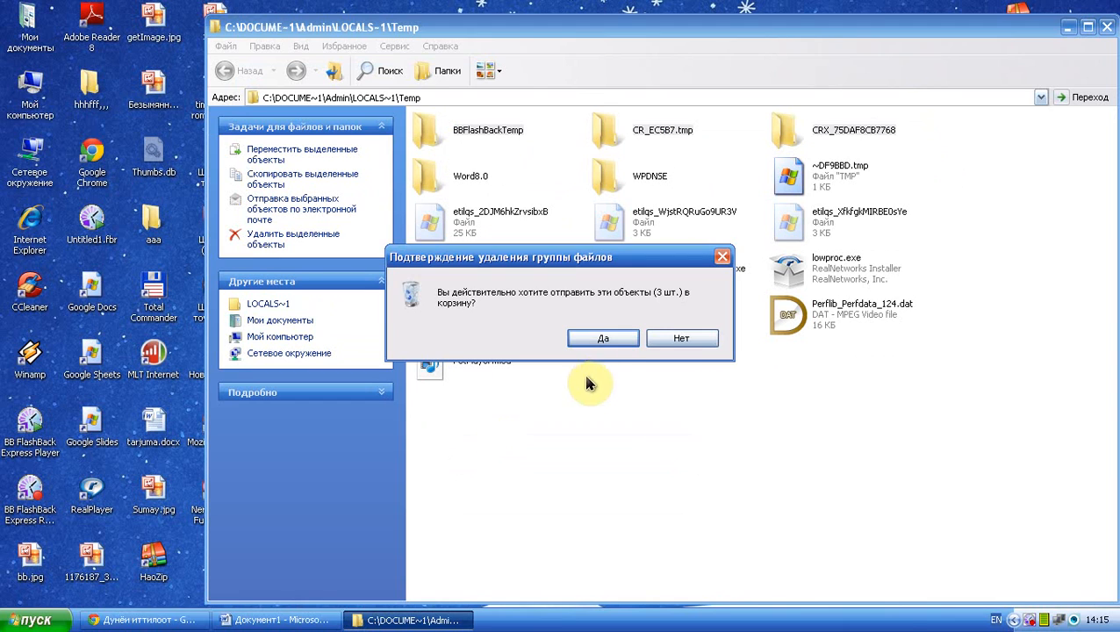
left_click(601, 341)
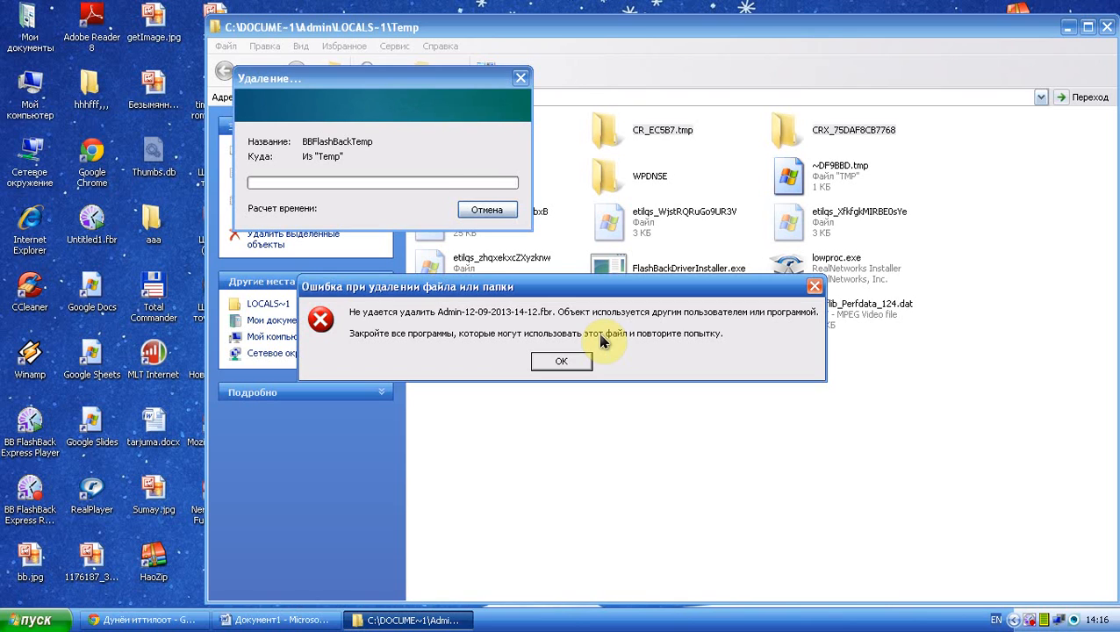
left_click(583, 361)
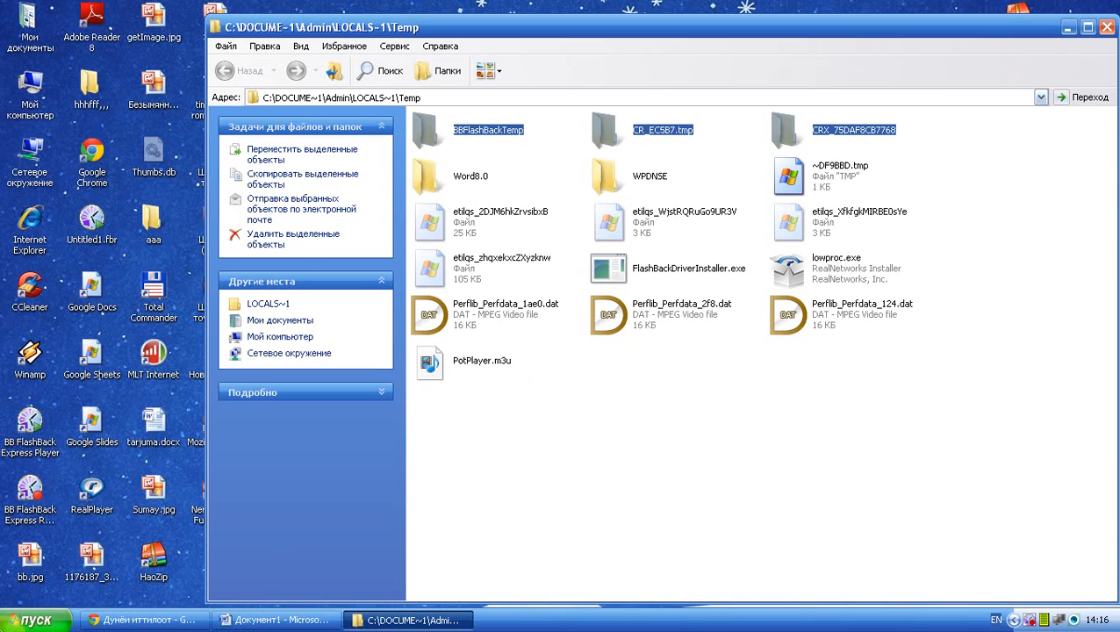
Switch to Microsoft Office Word 2007 with a new blank document and move its window over the Temp folder window
left_click(29, 623)
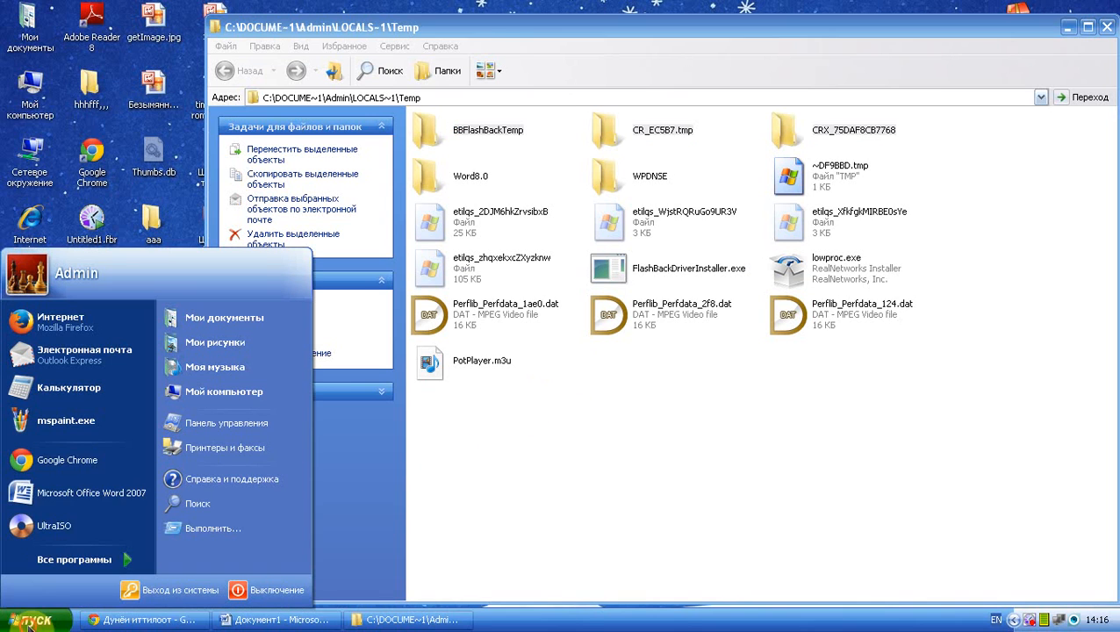
left_click(44, 485)
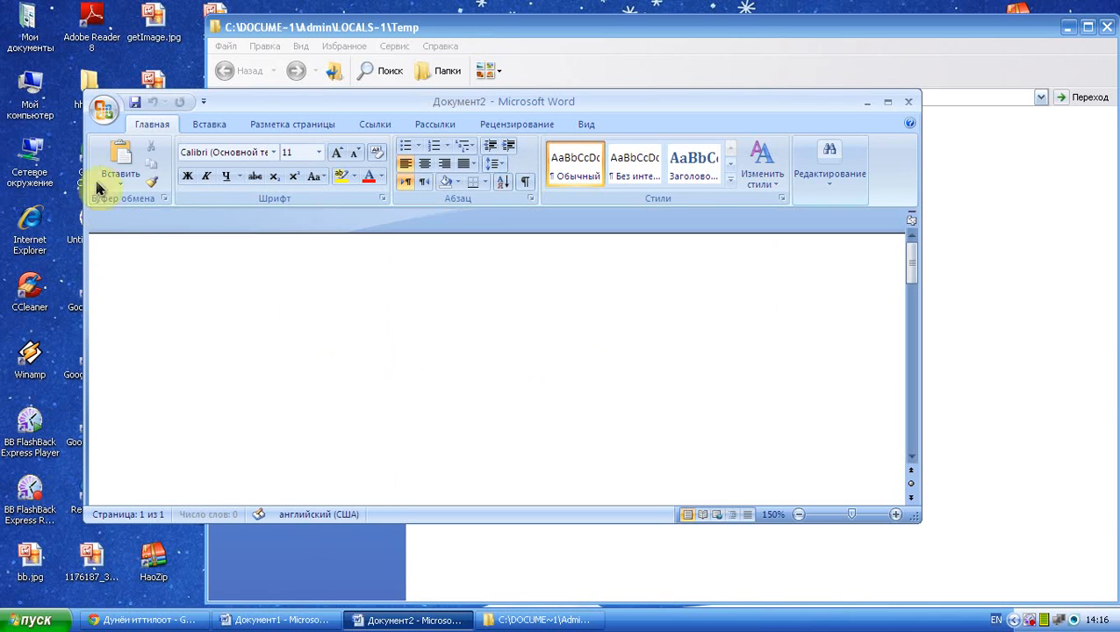
left_click_drag(274, 106, 397, 101)
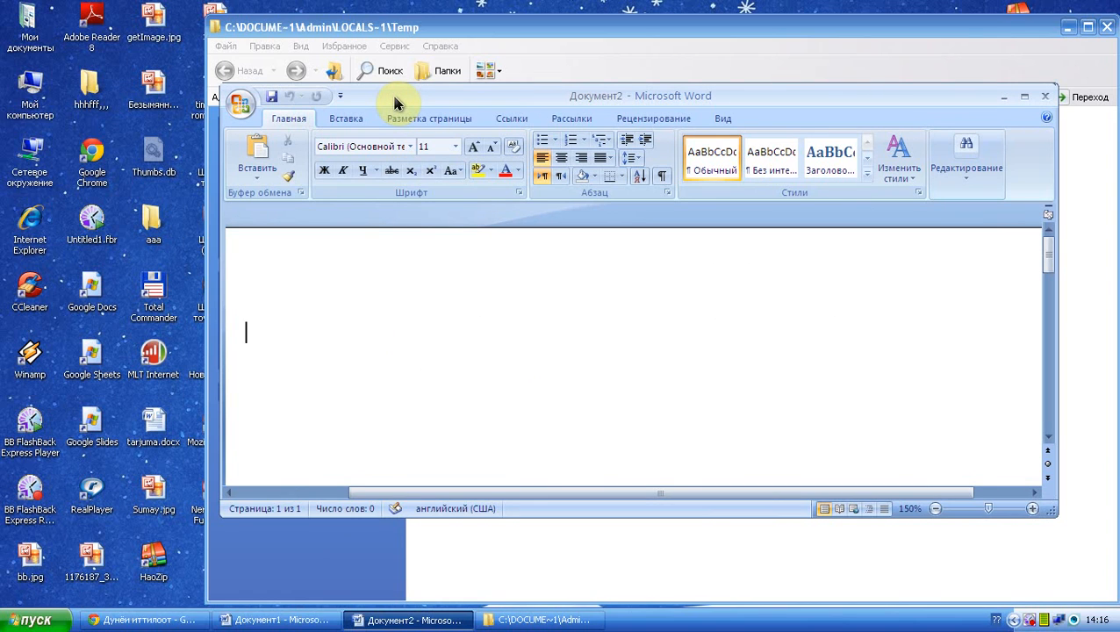
Write "дар компютерҳои шумо шояд тамоми файл" in the blank document
type("дар")
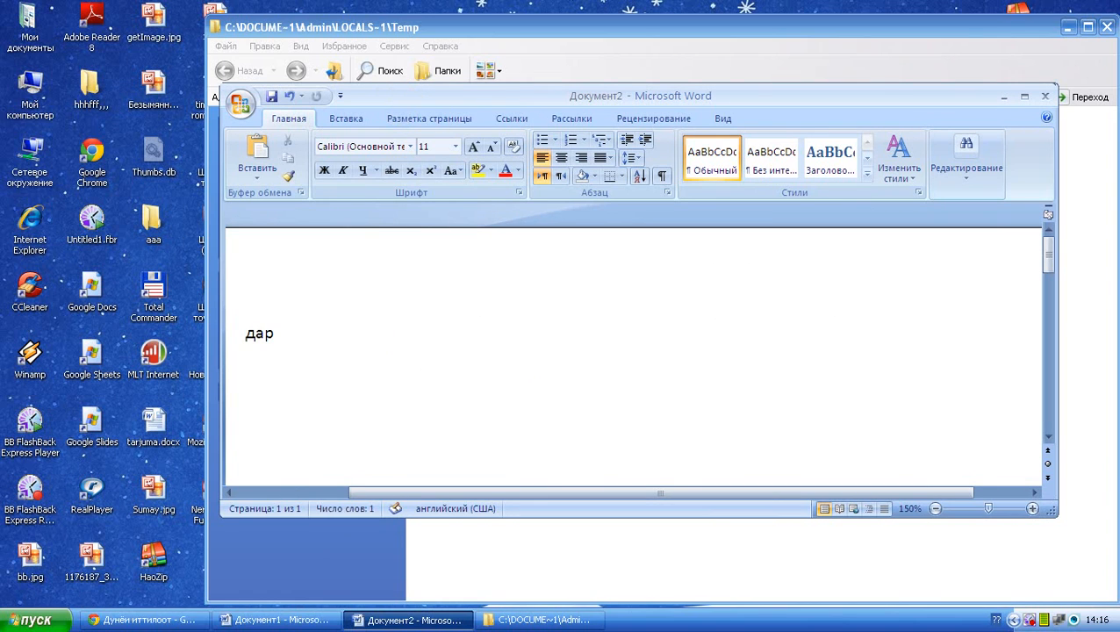
type(" ком")
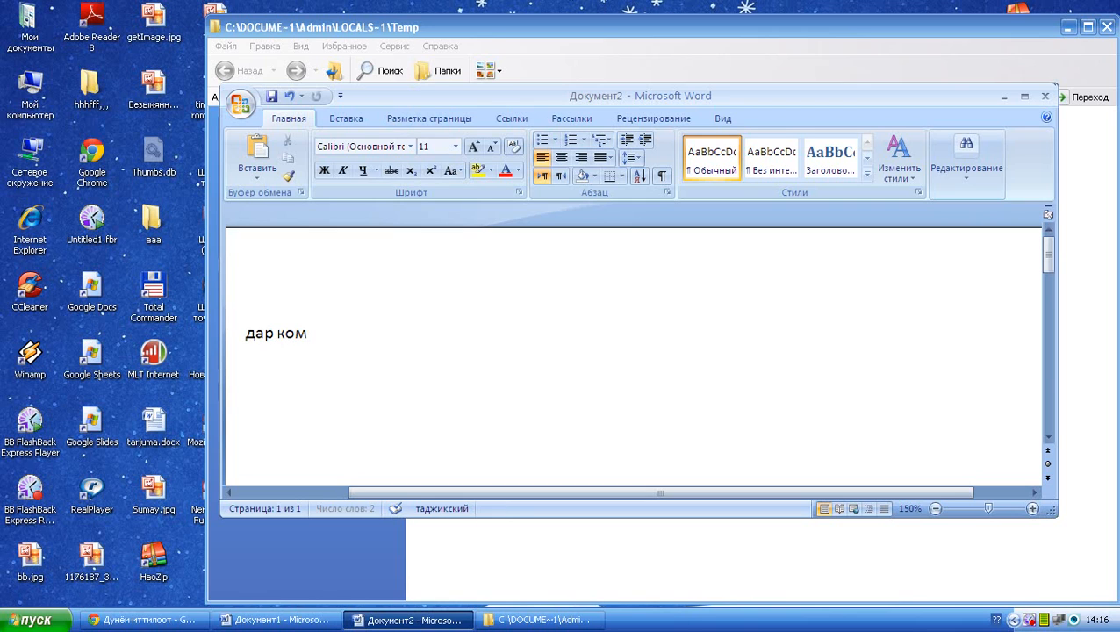
type("пютерҳ")
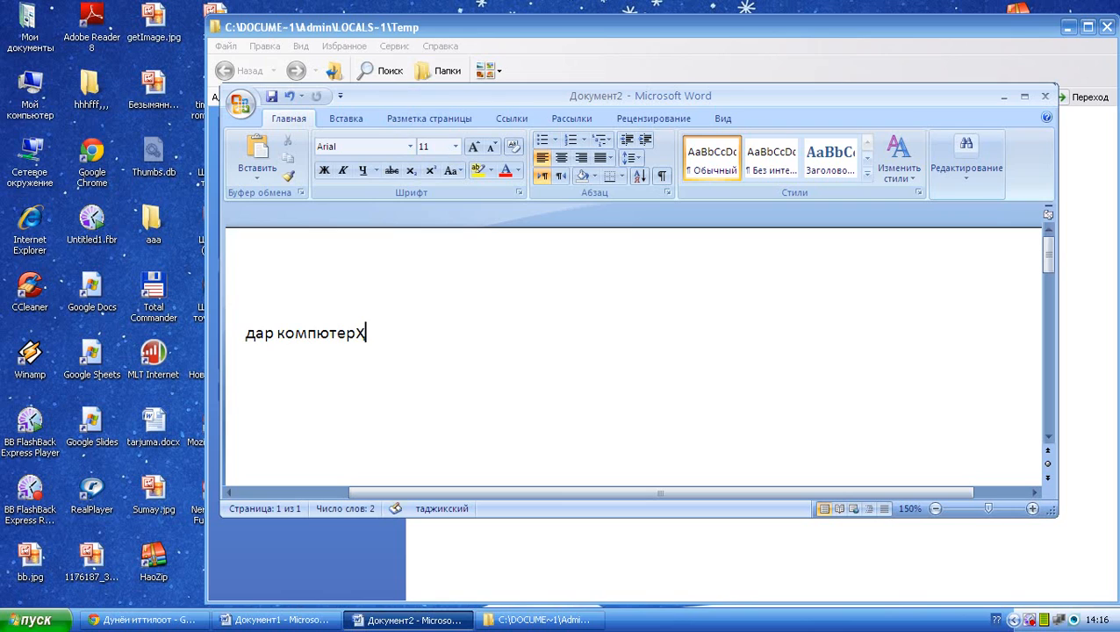
type("ОИ ШУМО ШО")
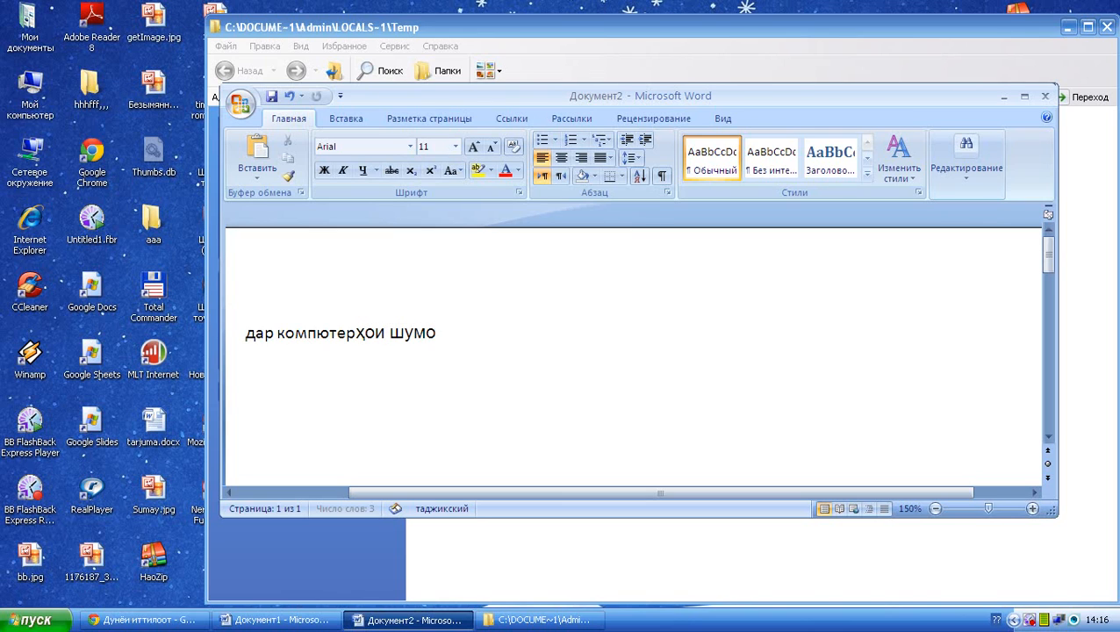
type("яд таом")
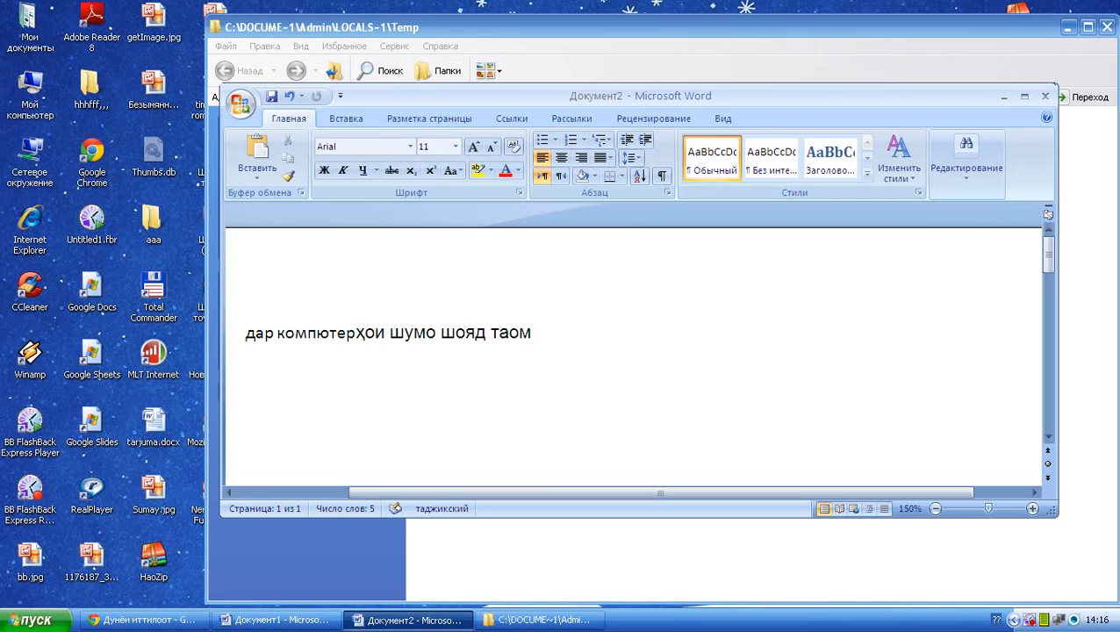
key("BackSpace")
key("BackSpace")
type("ма")
key("BackSpace")
type("оми файл")
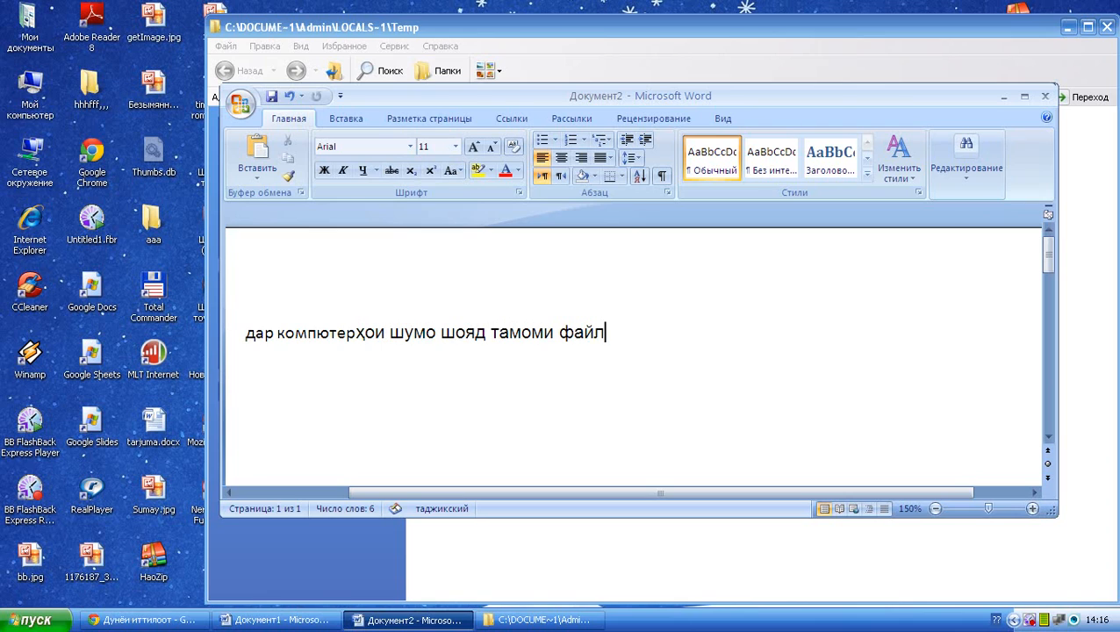
Continue the unfinished word and sentence with "ҳои дар темп буда пок шавад дар"
type("ҳои дар те")
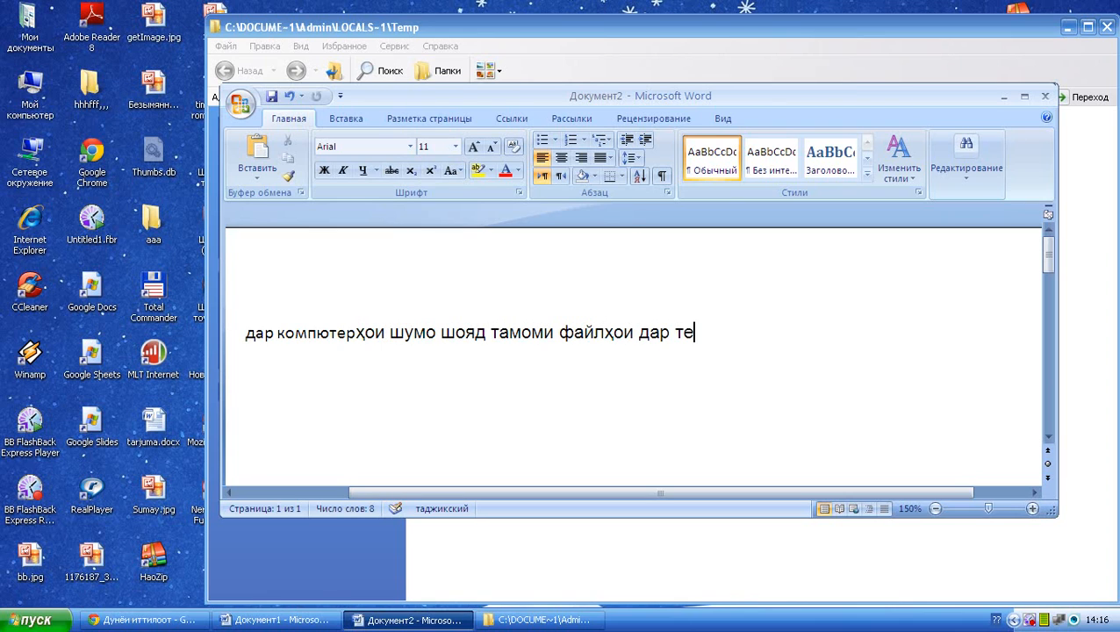
type("мп буда")
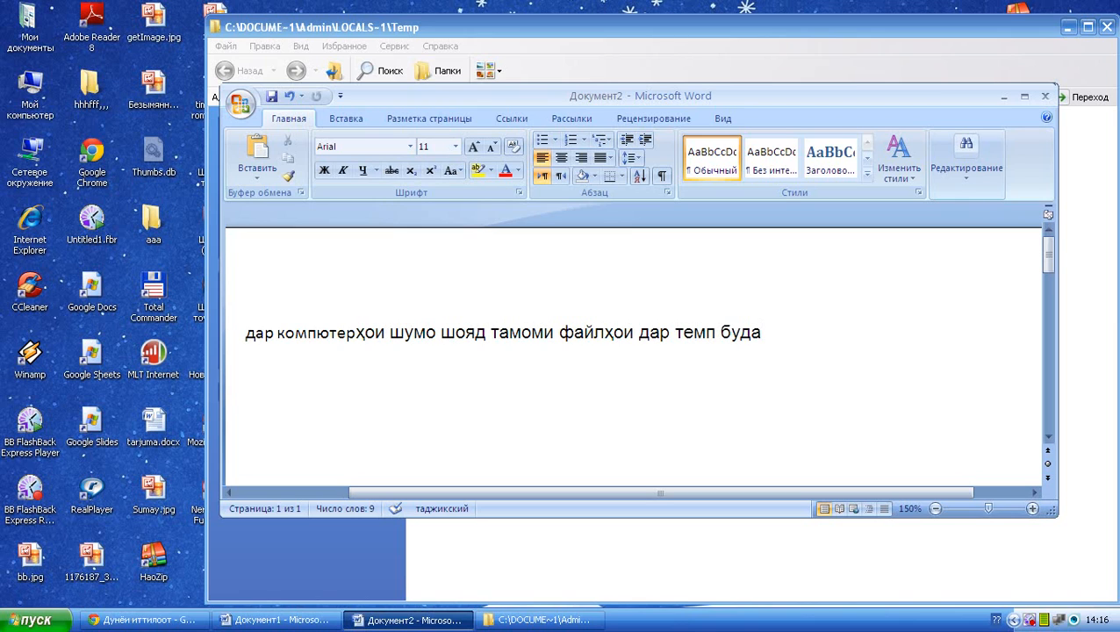
type(" пко")
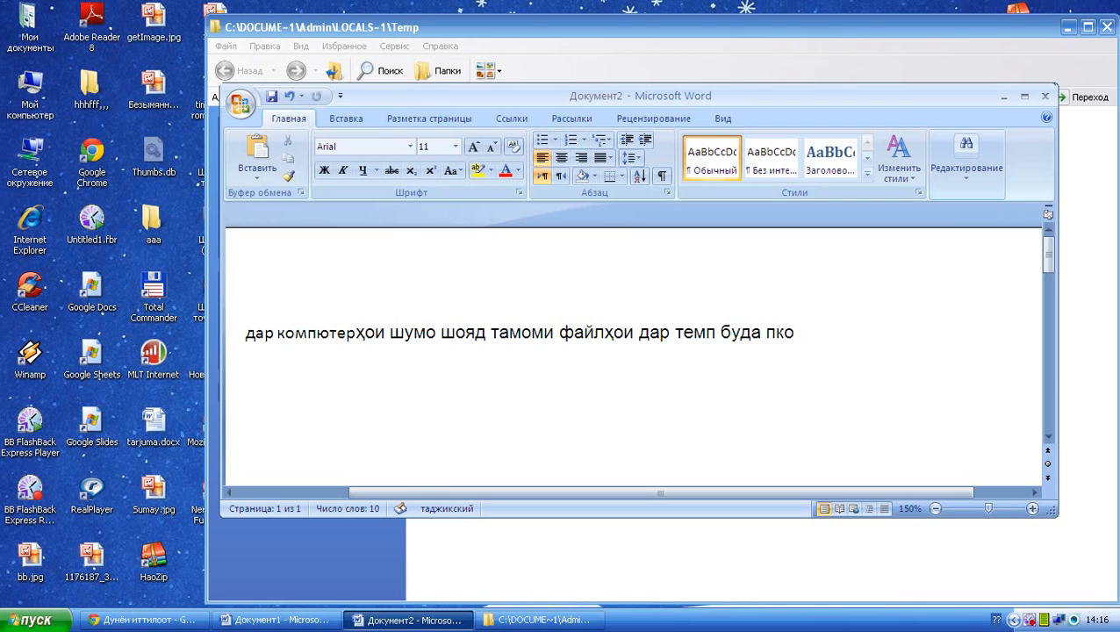
key("BackSpace")
key("BackSpace")
type("ок шава")
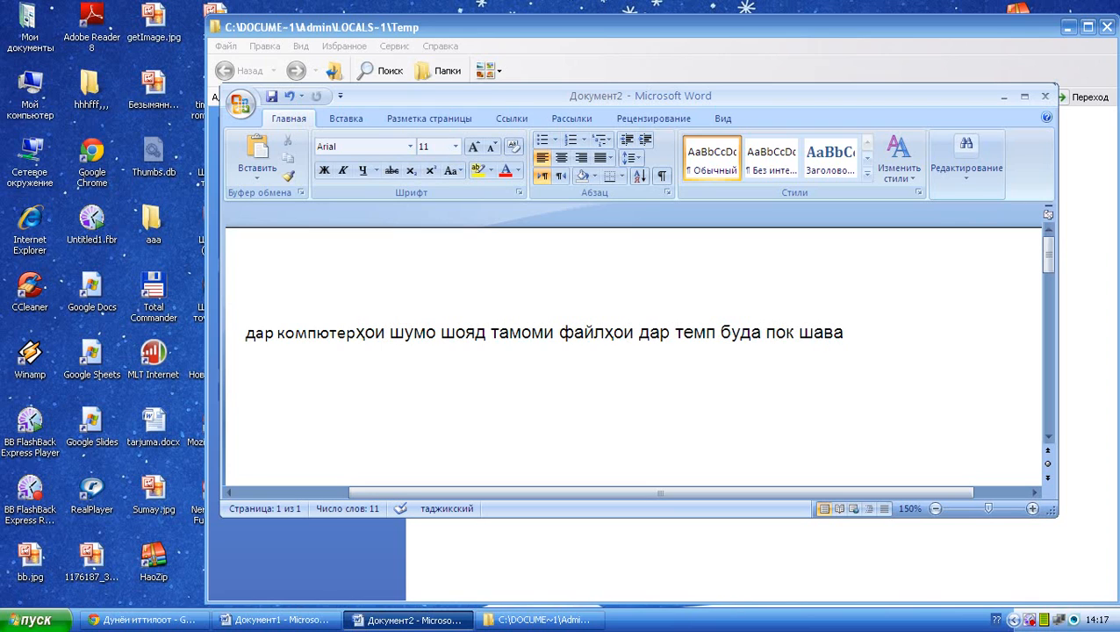
type("д дар")
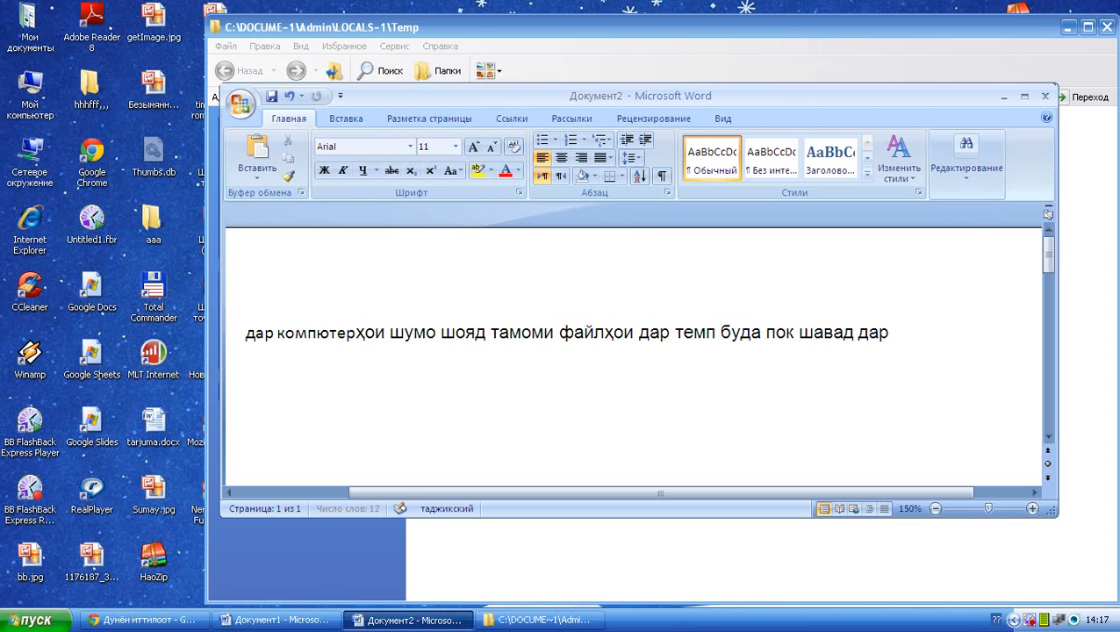
Complete the note with "компютери ма чуноне дидед ҳастанд файҳое, ки пок намешаванд"
type(" ком")
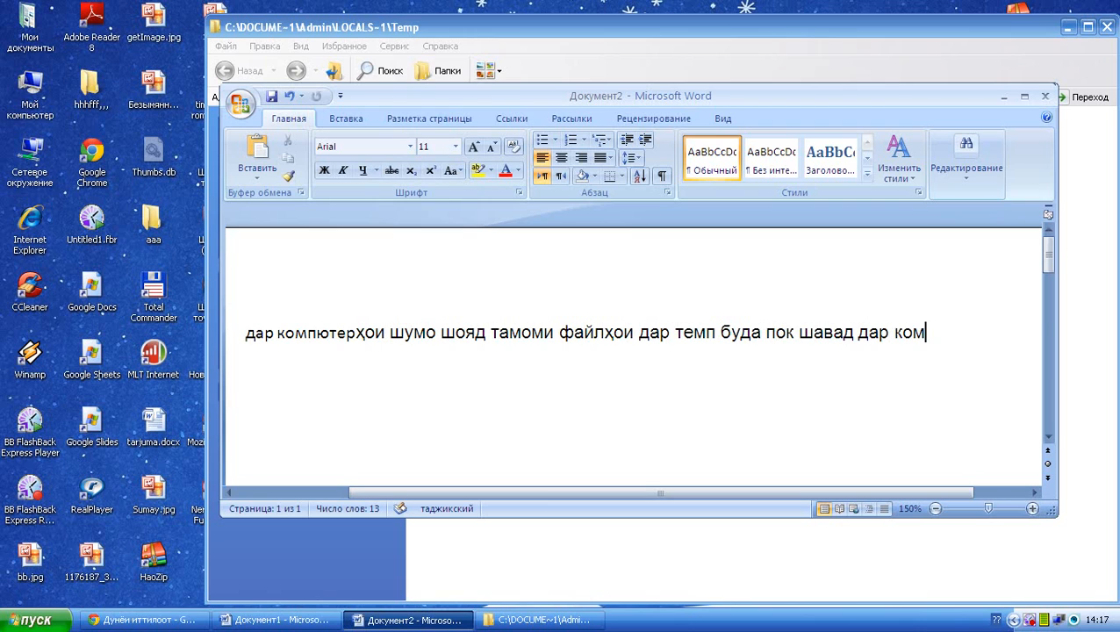
type("пютер")
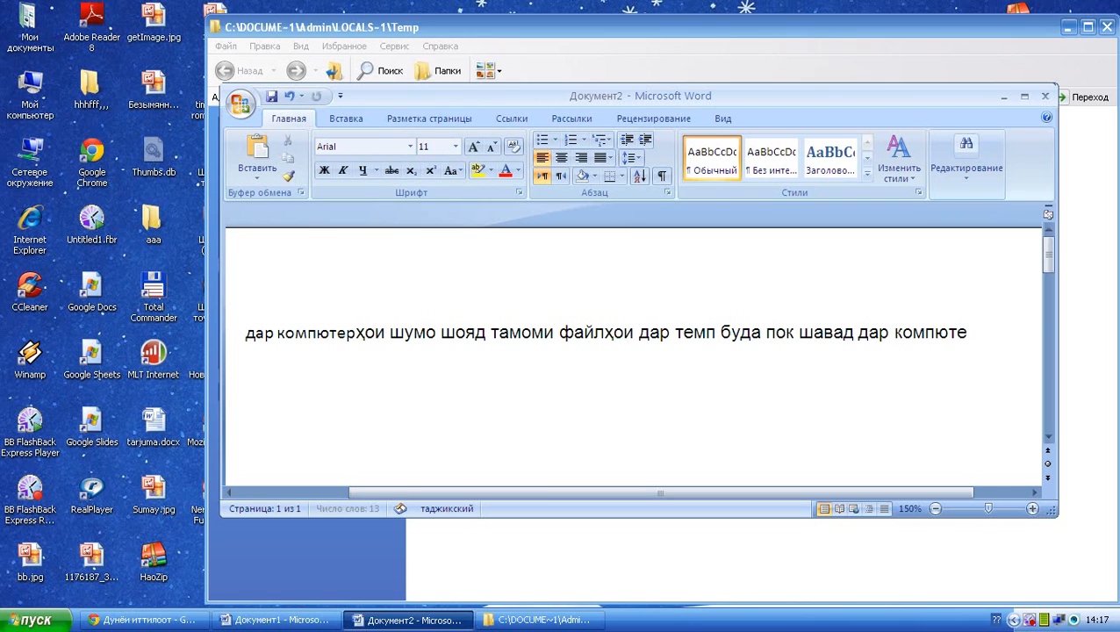
type("и ма ")
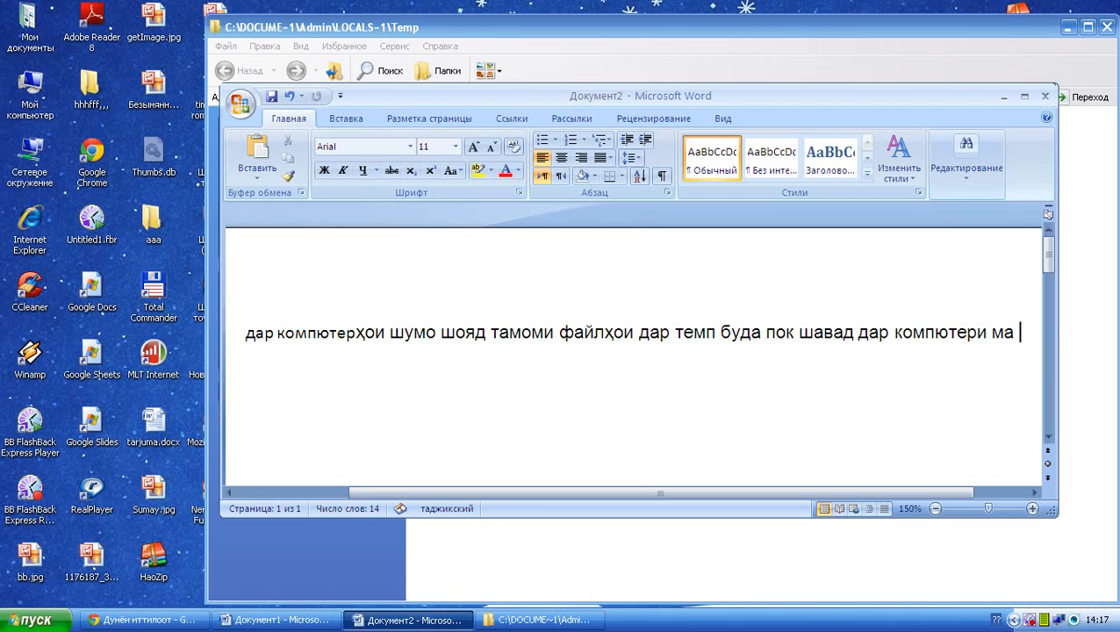
type("чуноне дд")
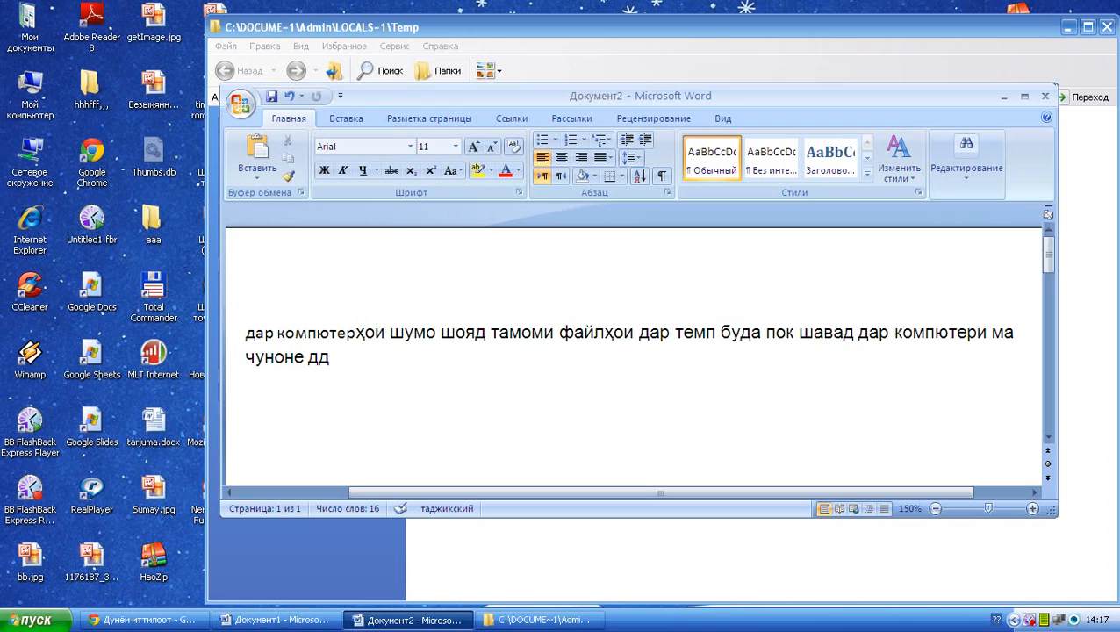
key("BackSpace")
type("идед ҳастан")
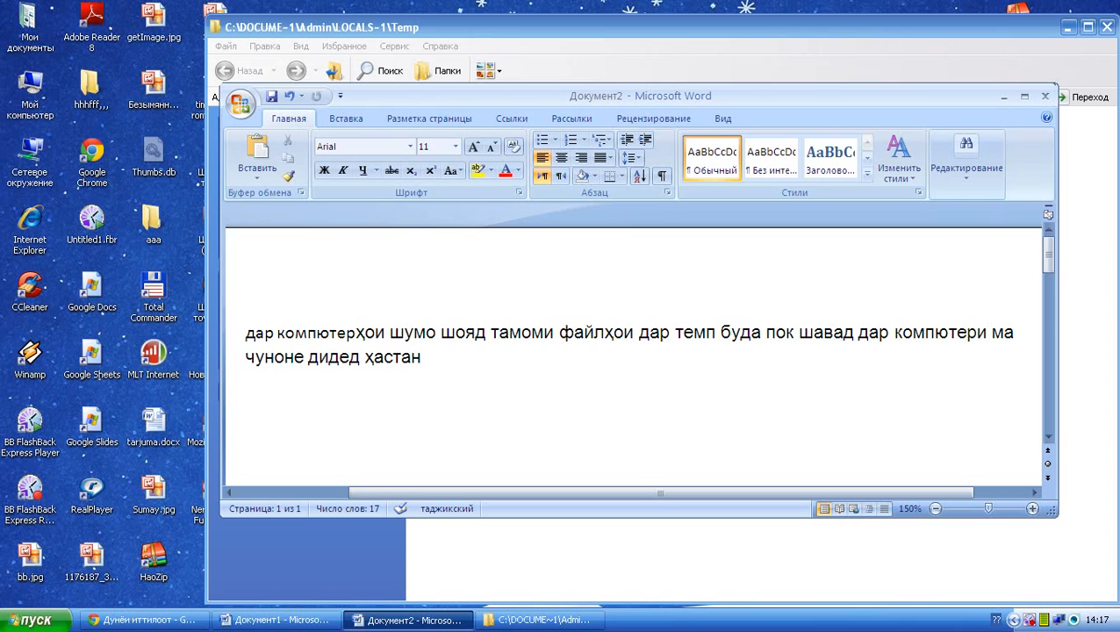
type("д фай")
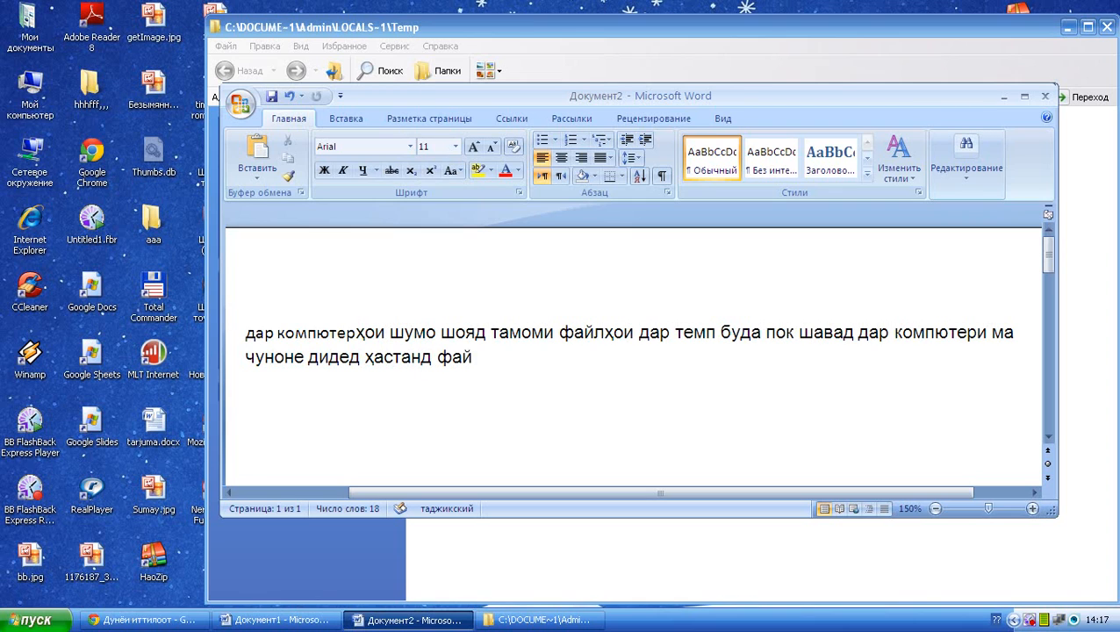
type("ҳое, ки п")
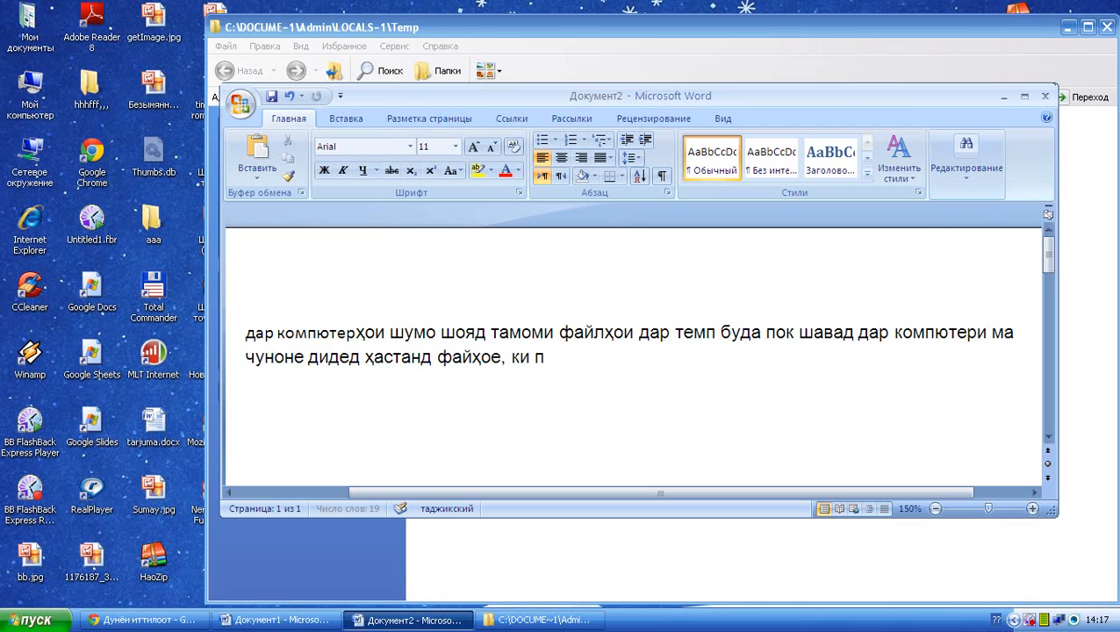
type("ок наме")
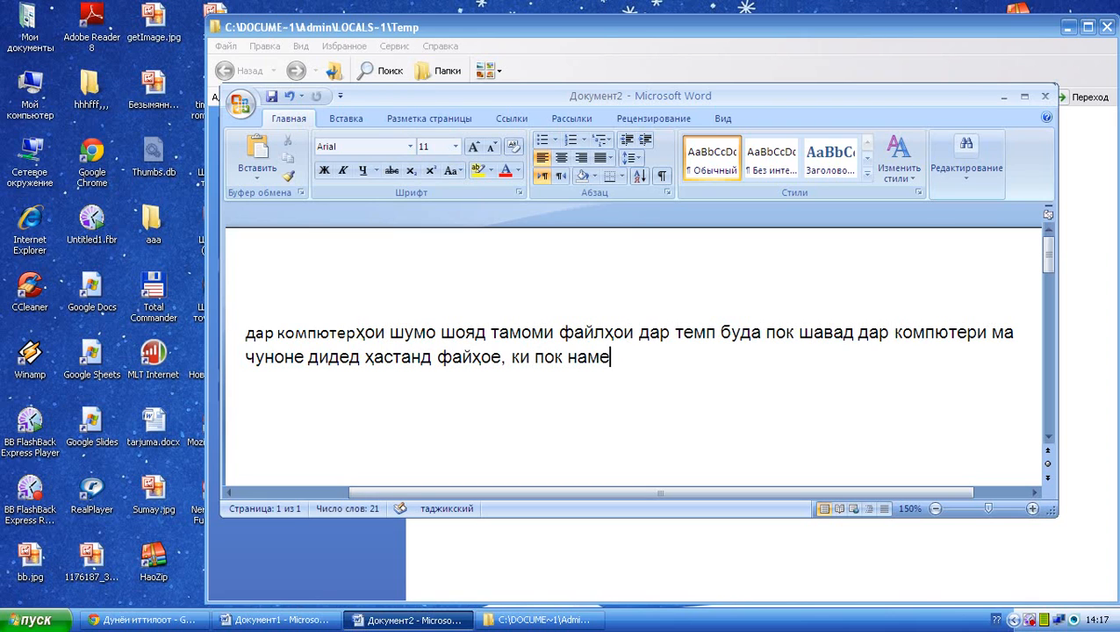
type("шаванд")
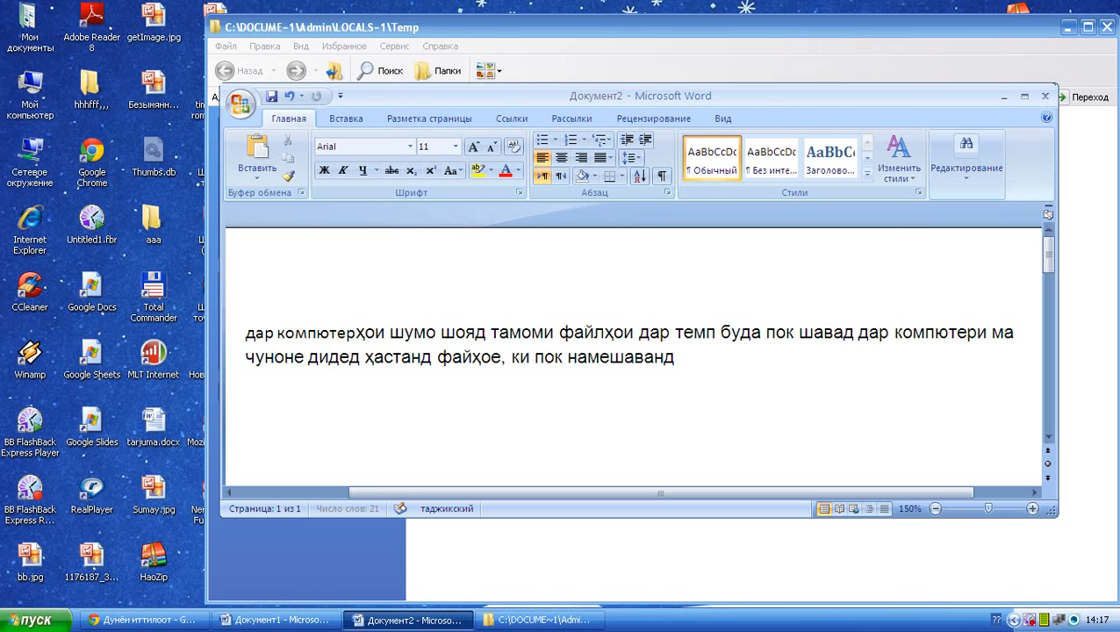
Continue the note after "намешаванд" with ", онҳо файлҳои фаъоланд"
type(", он")
type("ҳо ")
type("фа")
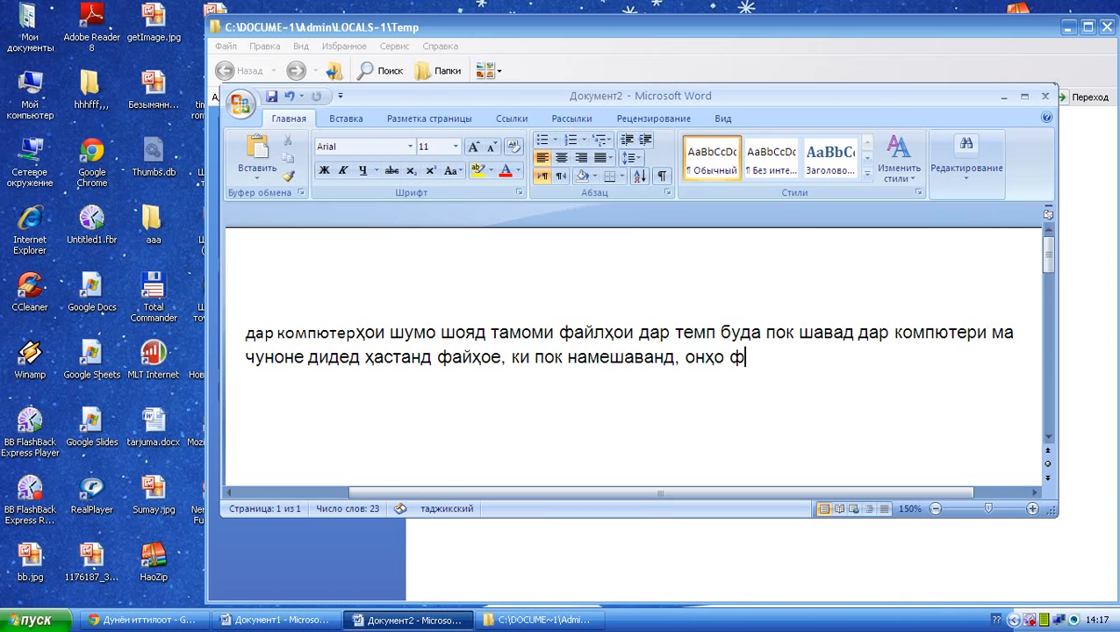
type("йлҳо")
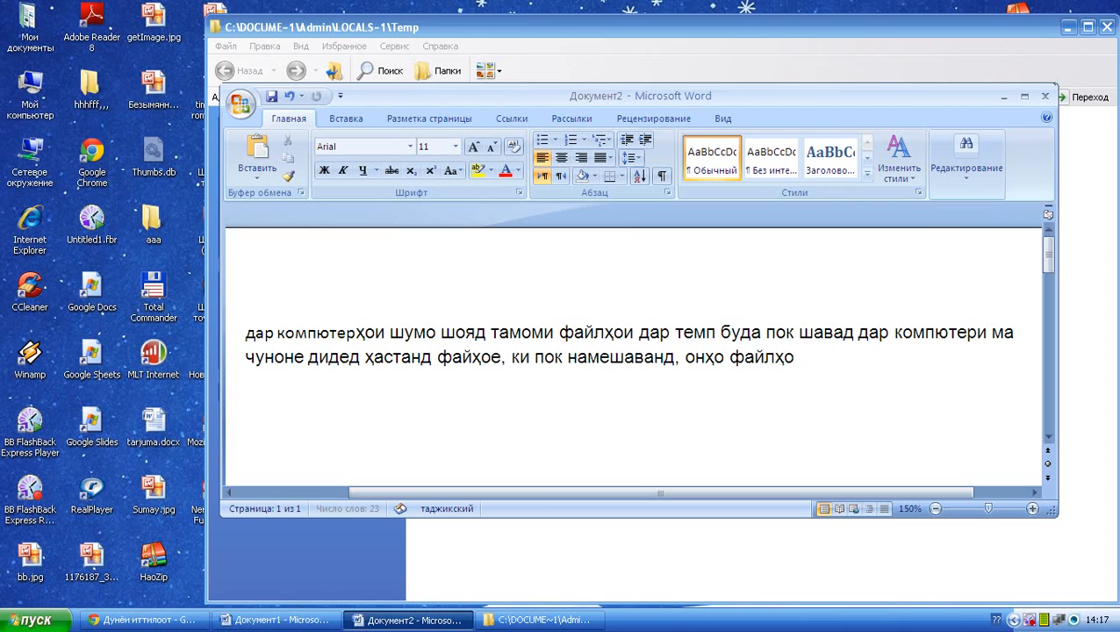
type("и фа")
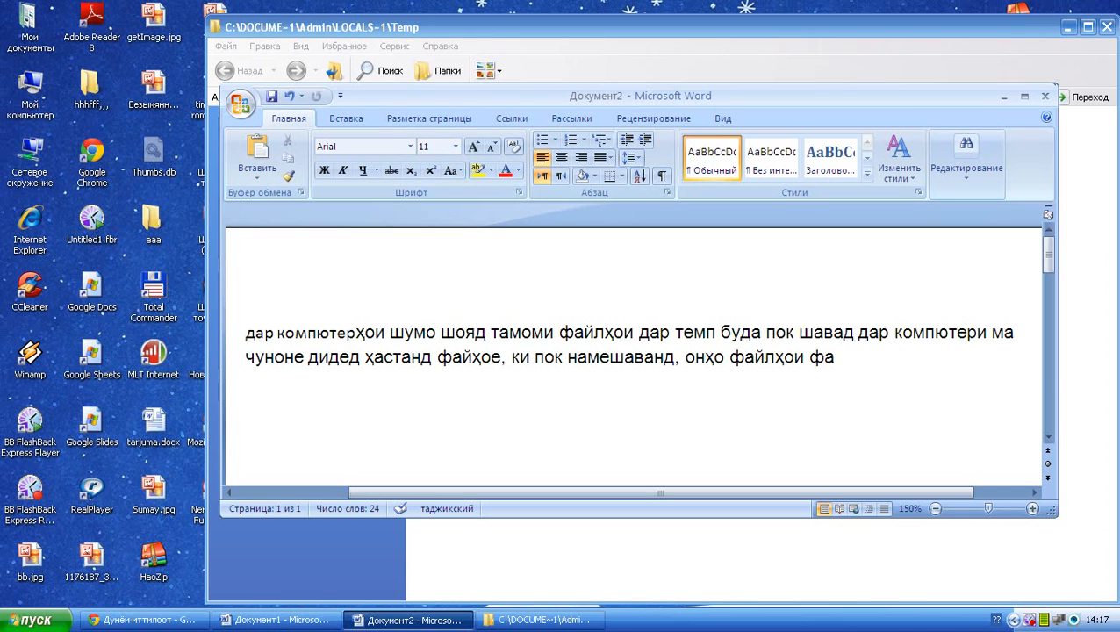
type("ъоланд")
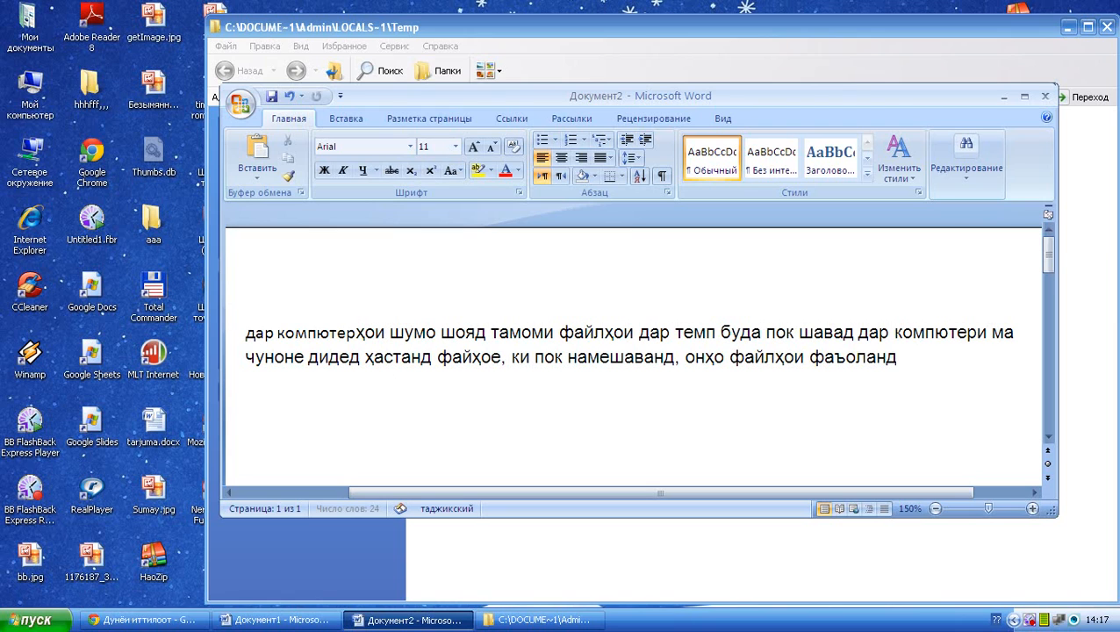
Extend the sentence about the active files with ", ки ба сабти навори ҳозир алоқаманданд"
type(", ки ба сат")
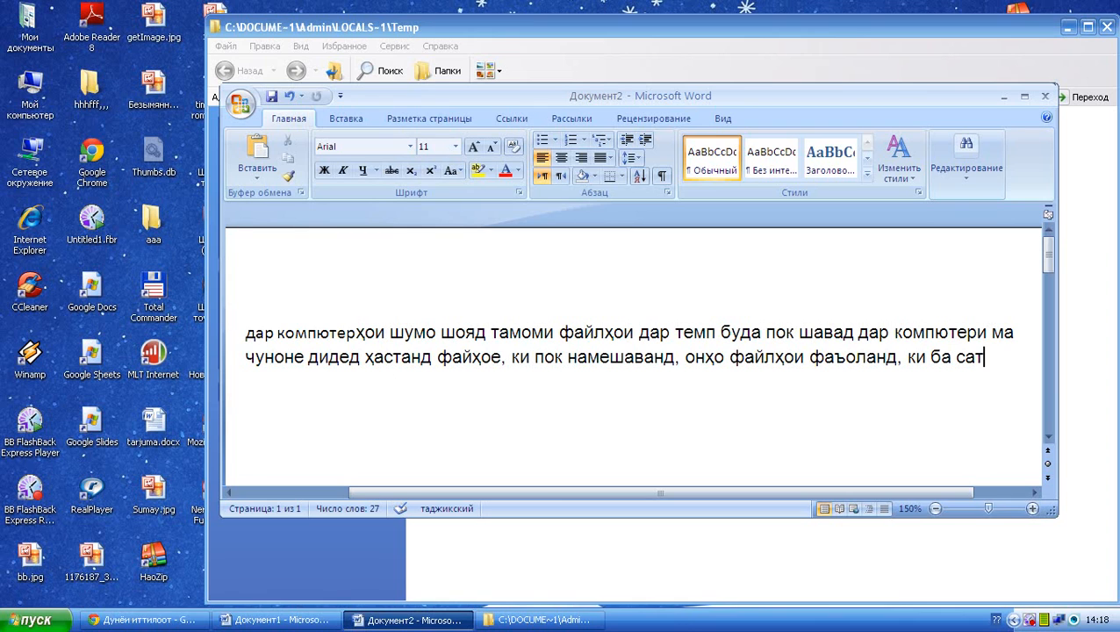
key("BackSpace")
type("бти нав")
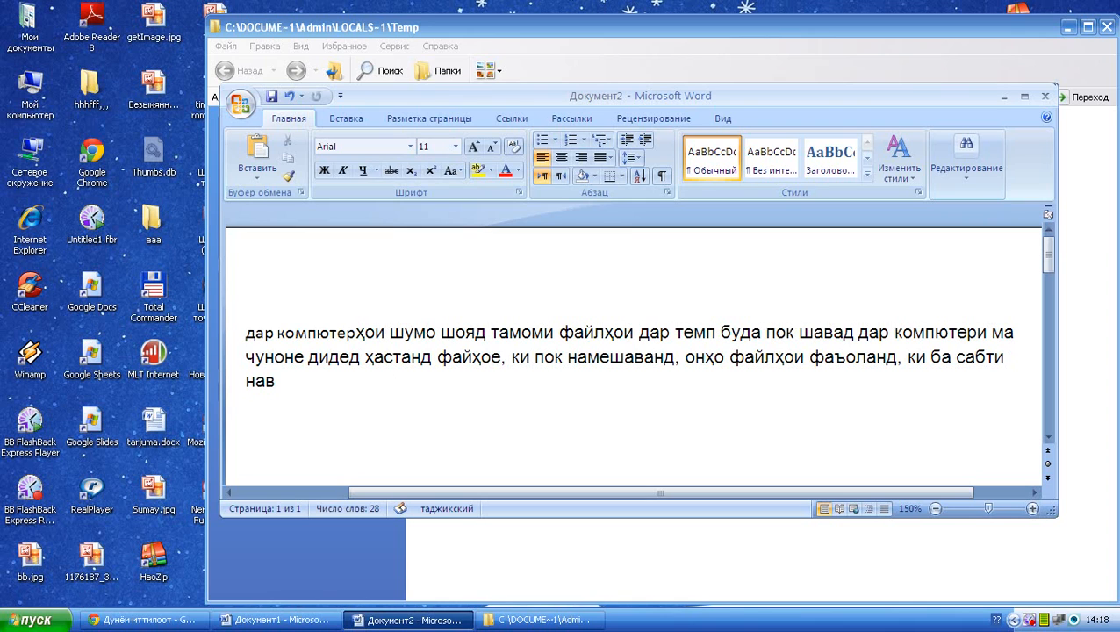
type("ори ҳ")
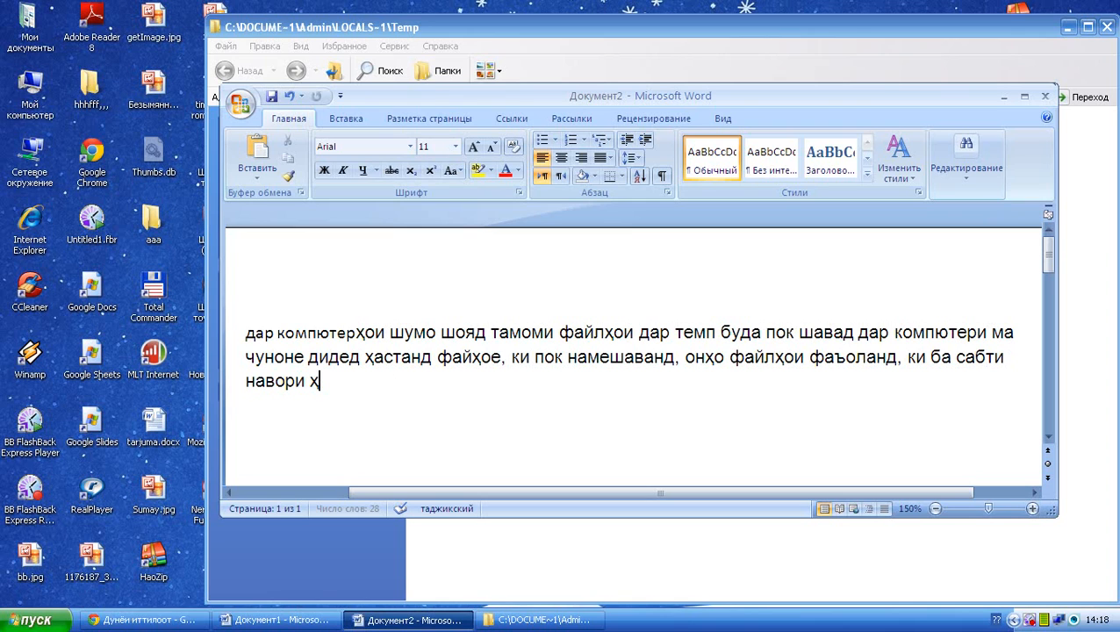
type("озир ало")
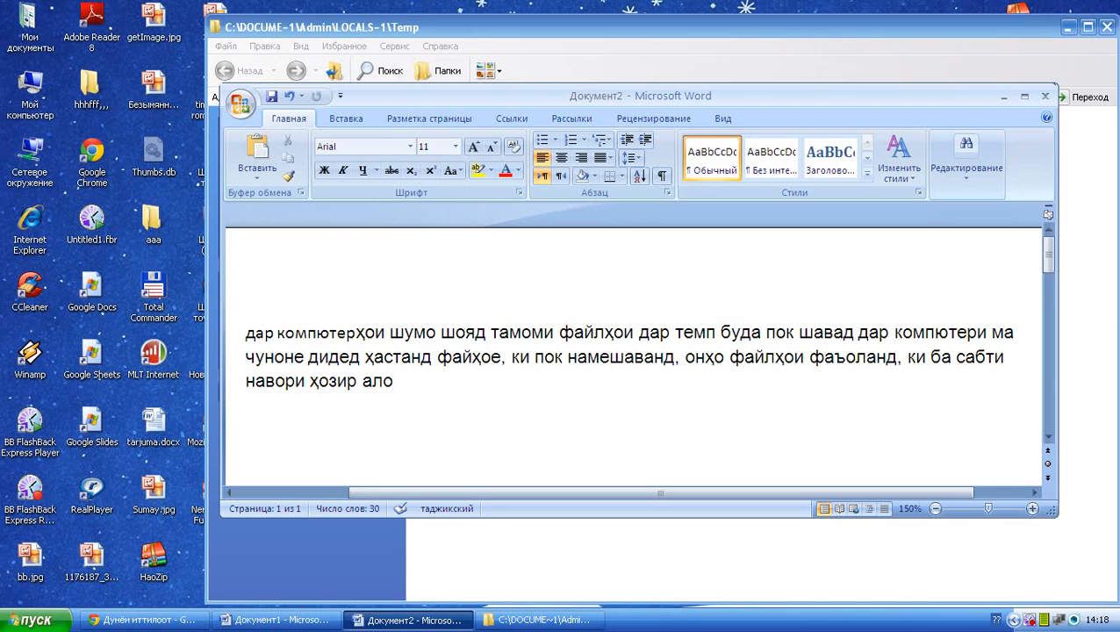
type("қаманд")
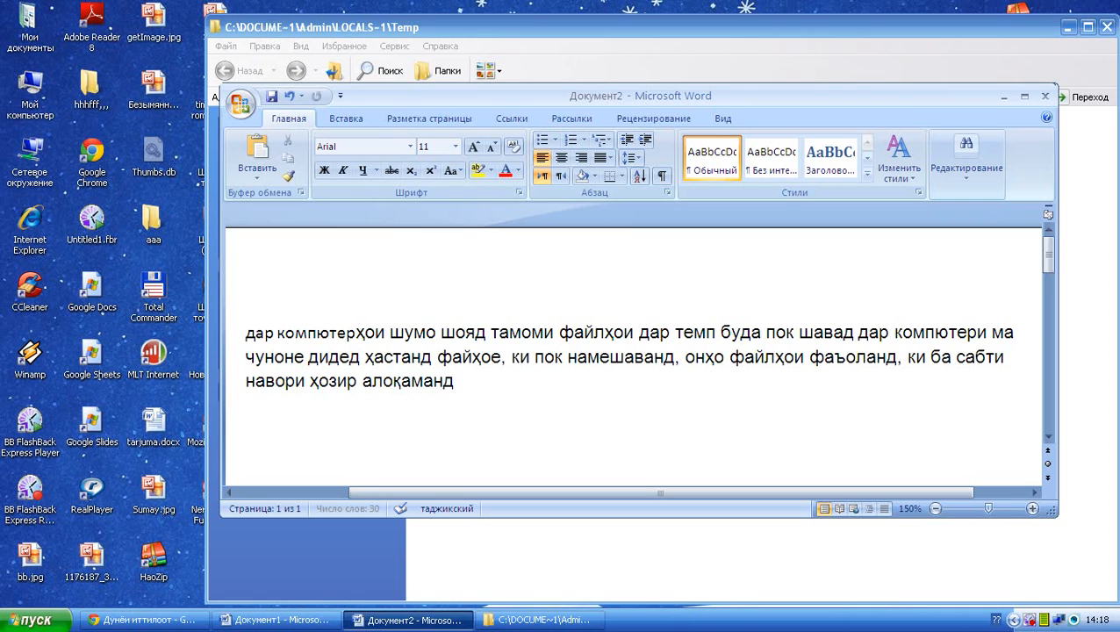
type("анд")
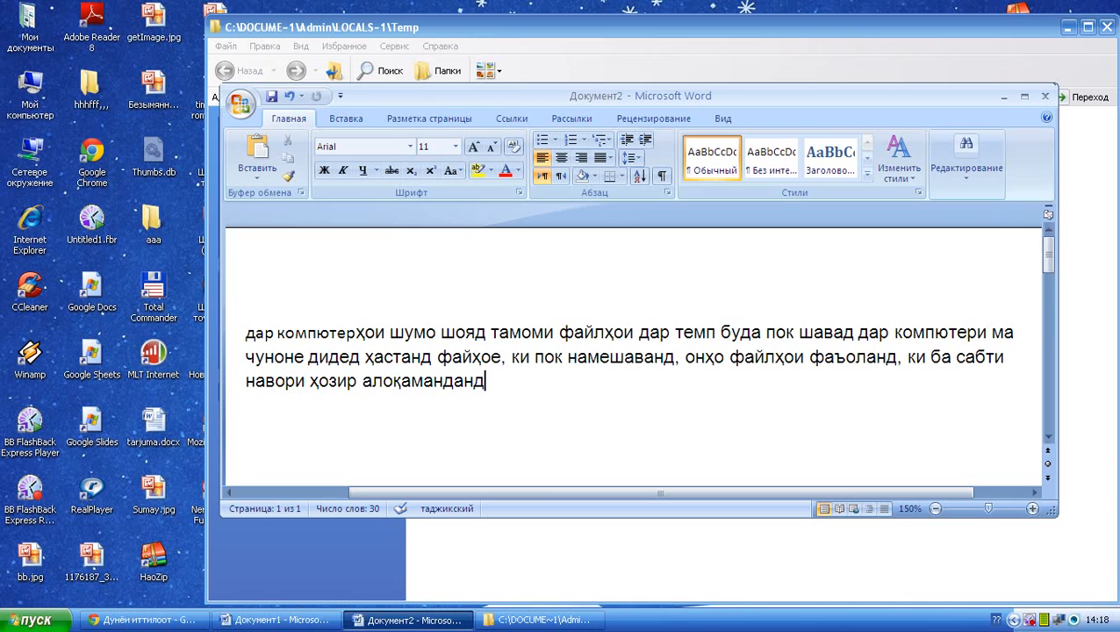
End the sentence with a period and add "агар ягон нофаҳмие бошад саволи худро дар поёни навор нависед"
type(". агар я")
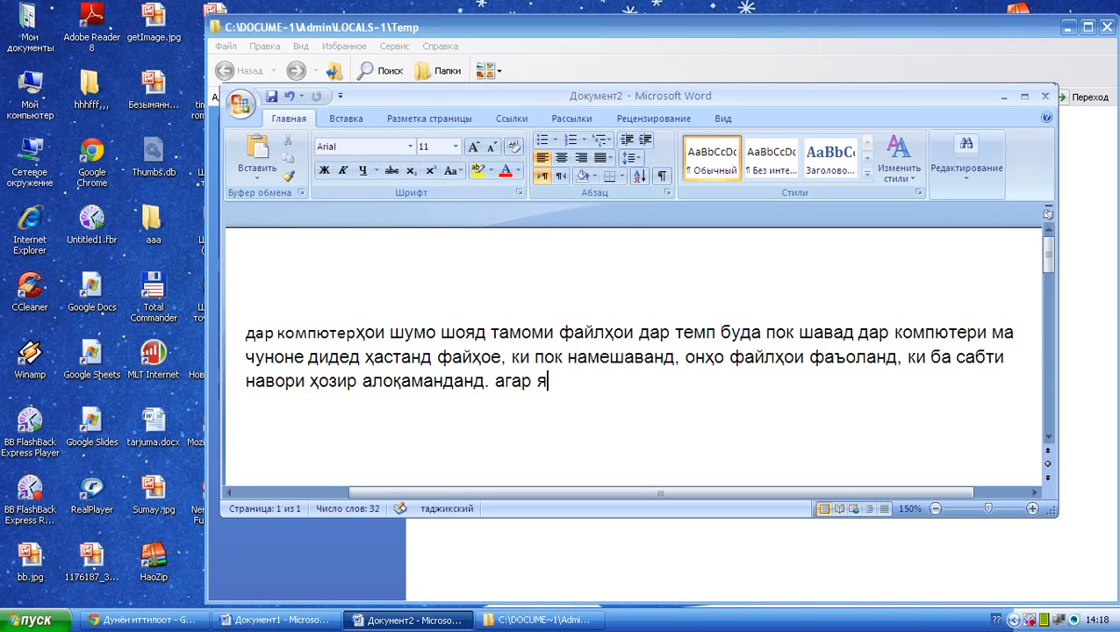
type("гон нофаҳ")
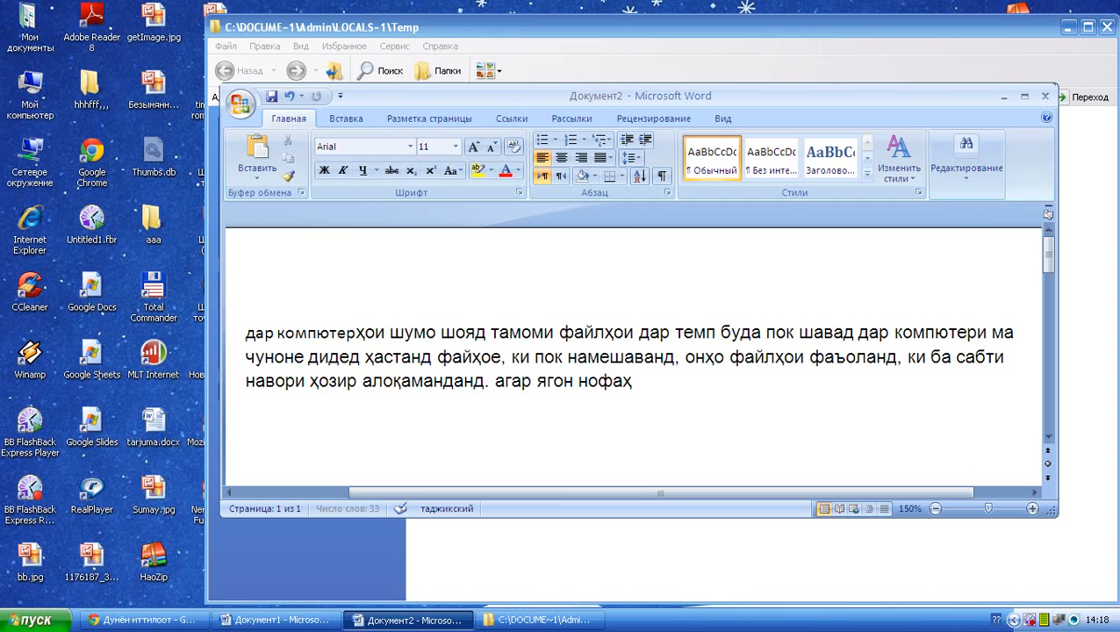
type("мие бошад")
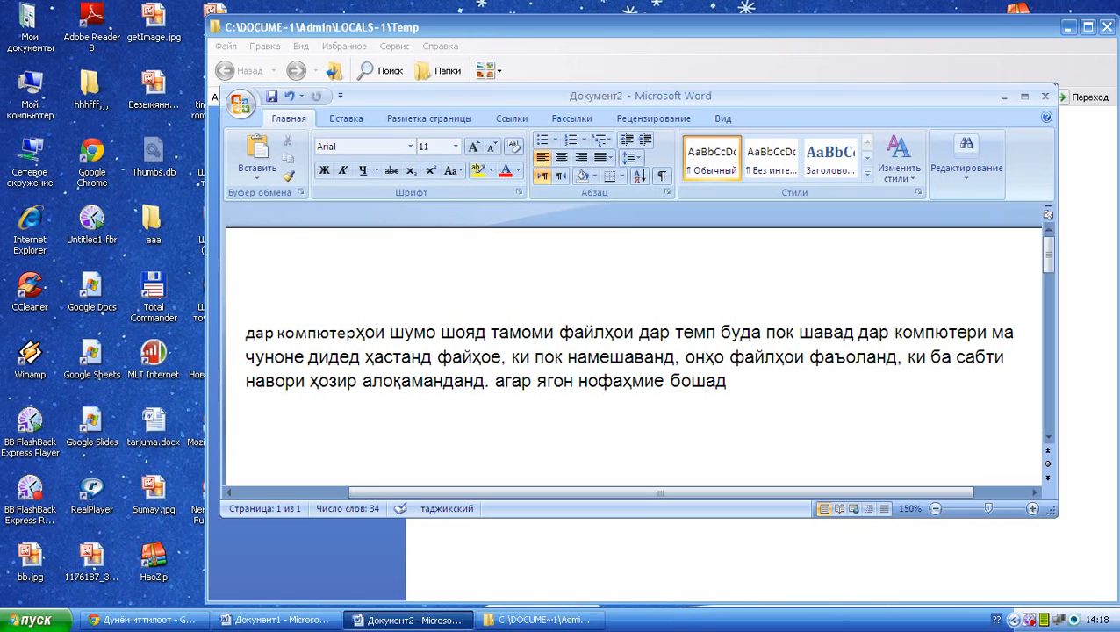
type(" савол")
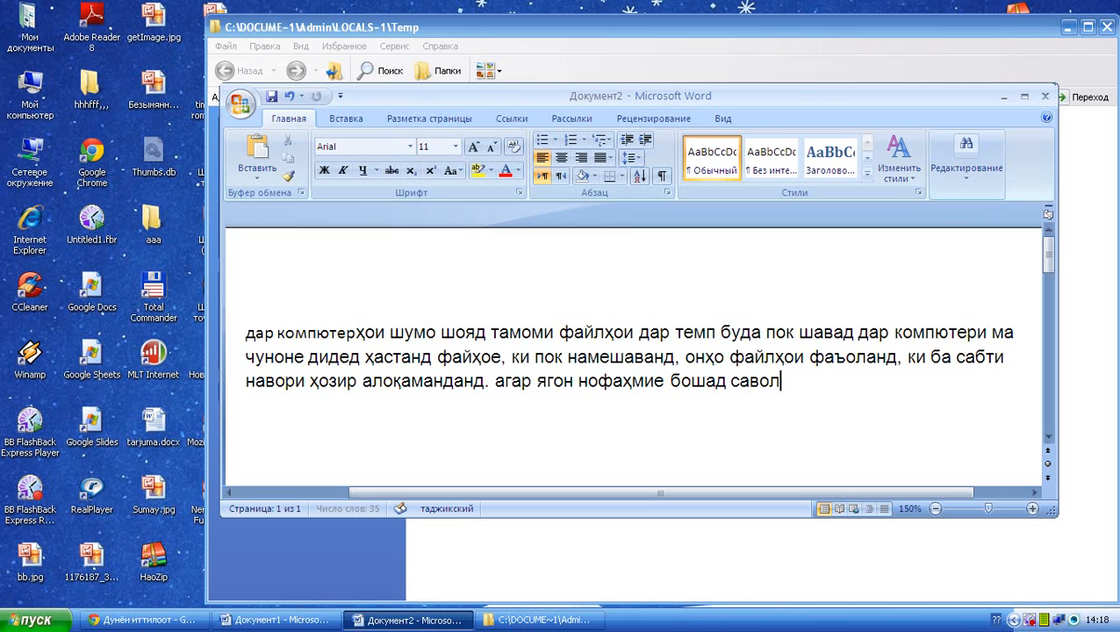
type("и ху")
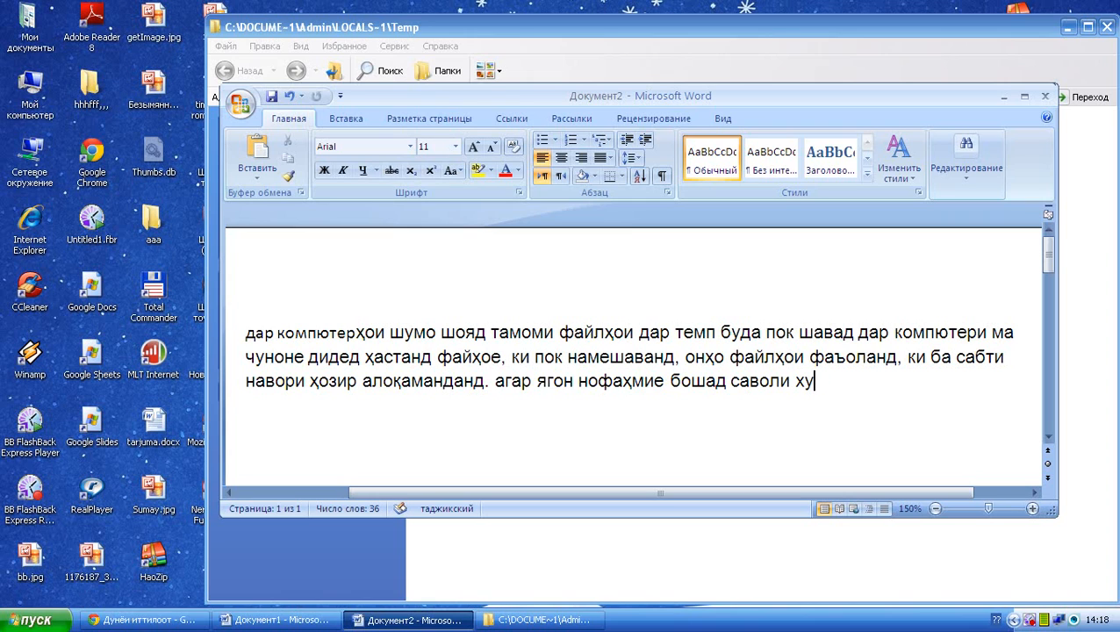
type("дро дар п")
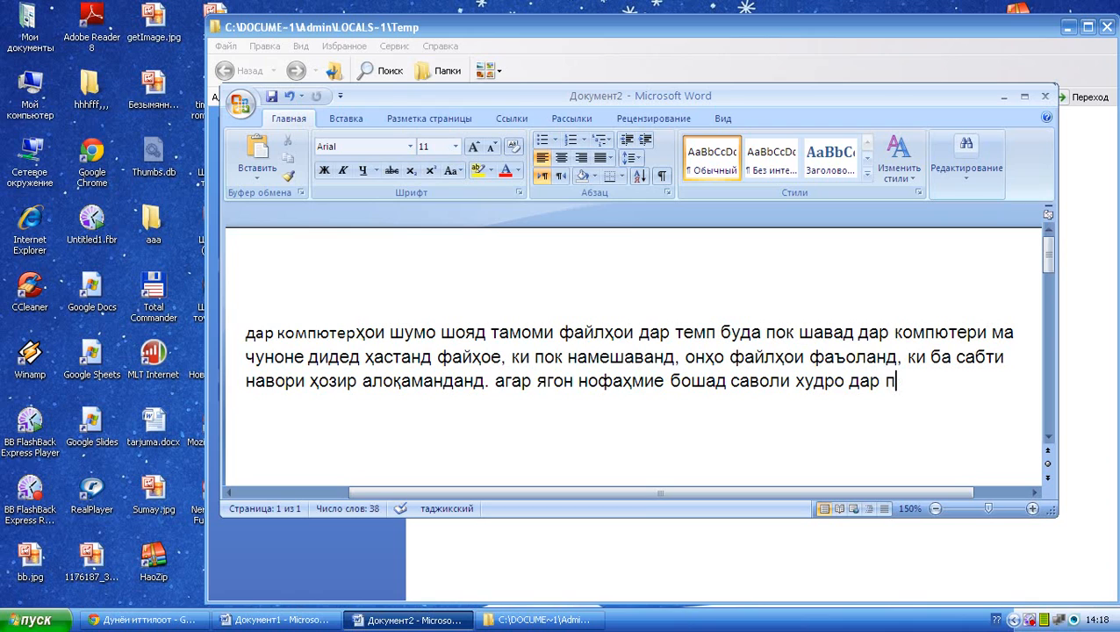
type("оёни навор")
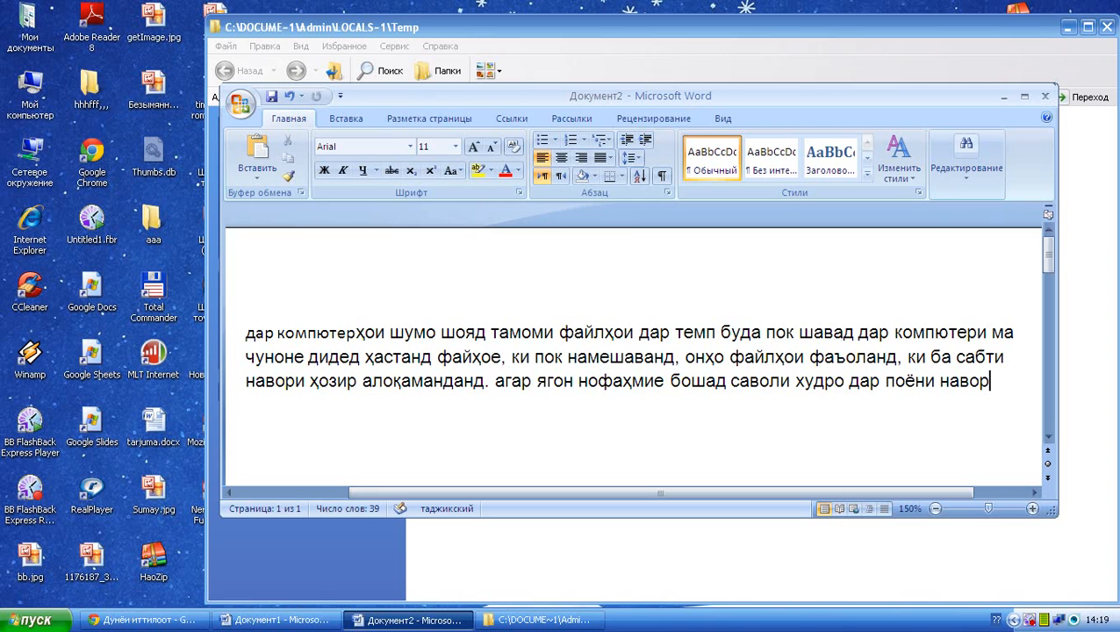
type(" нависед ")
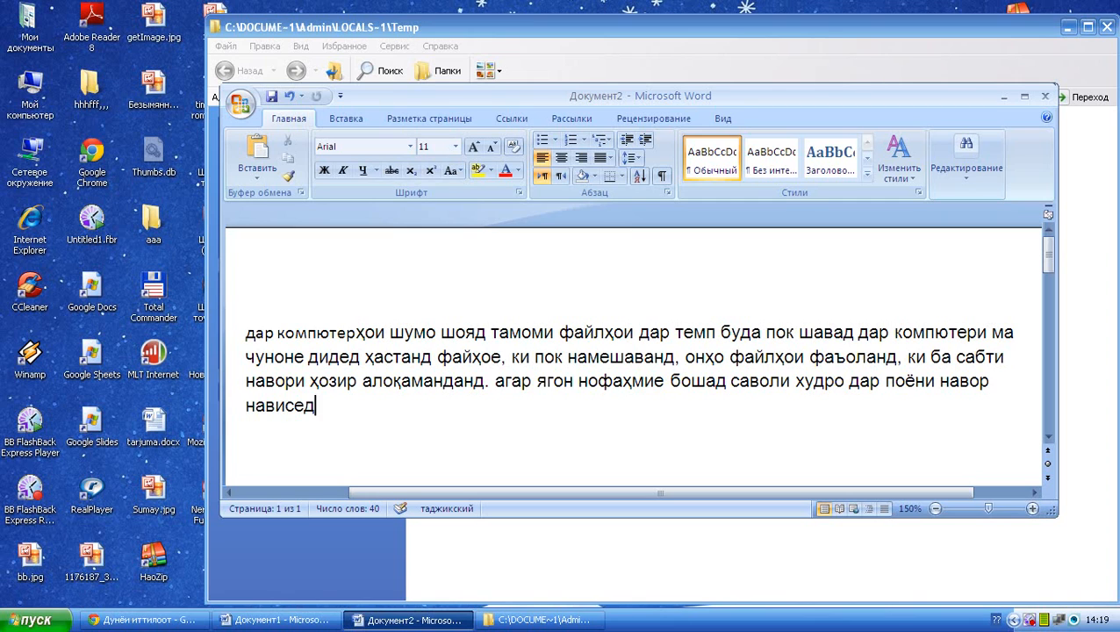
Finish the note with the closing words "ҳатман ба он ҷавоб мегардонем."
type("ҳатман ба")
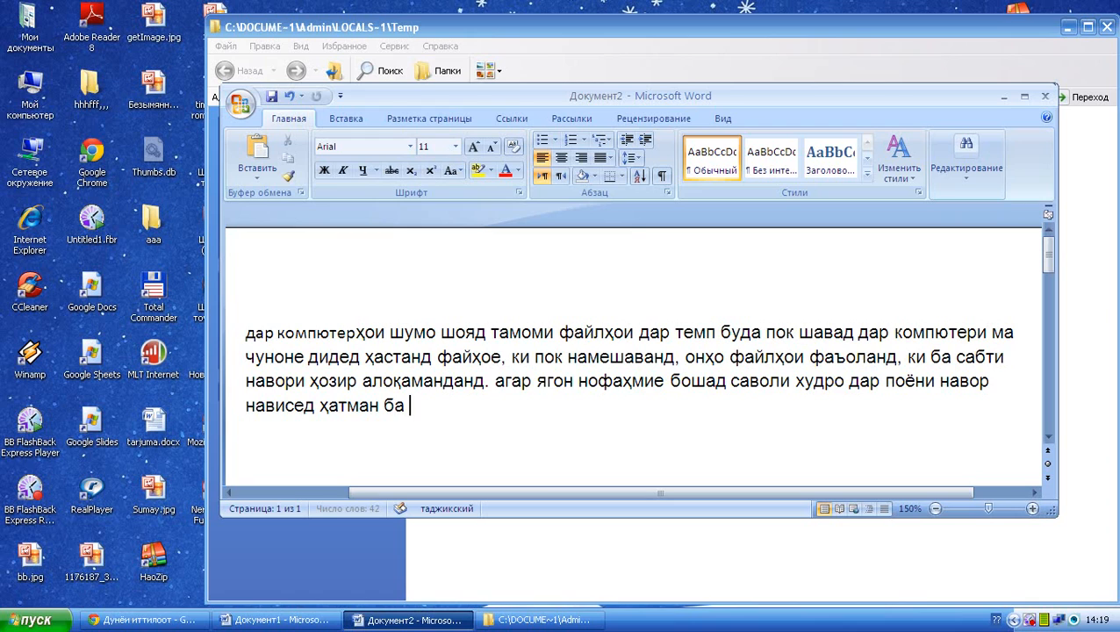
type(" он")
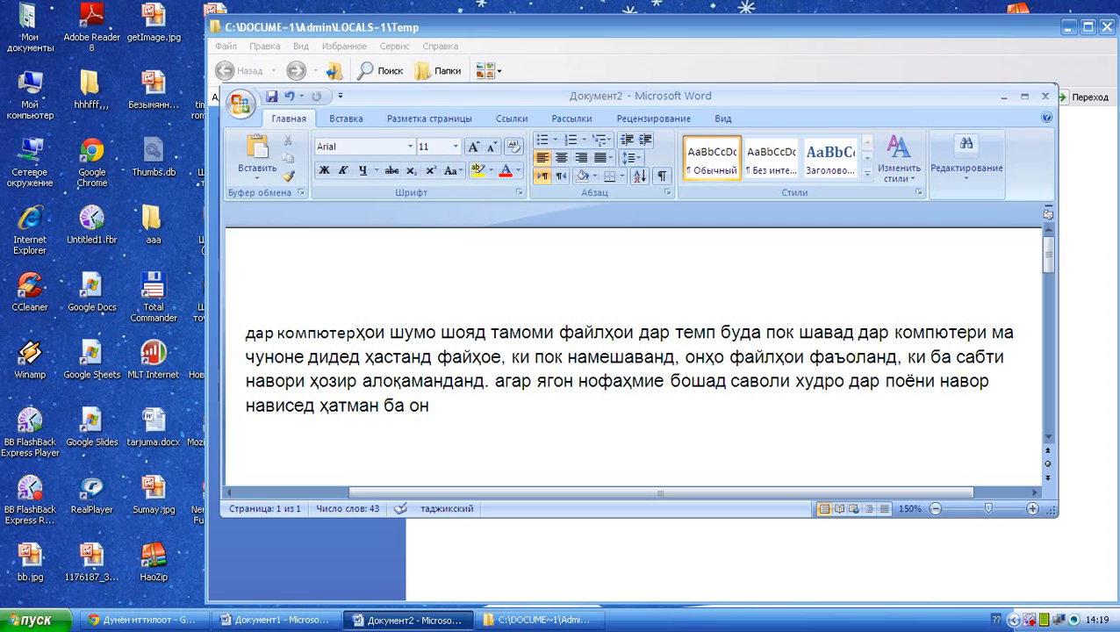
type("ҷаво")
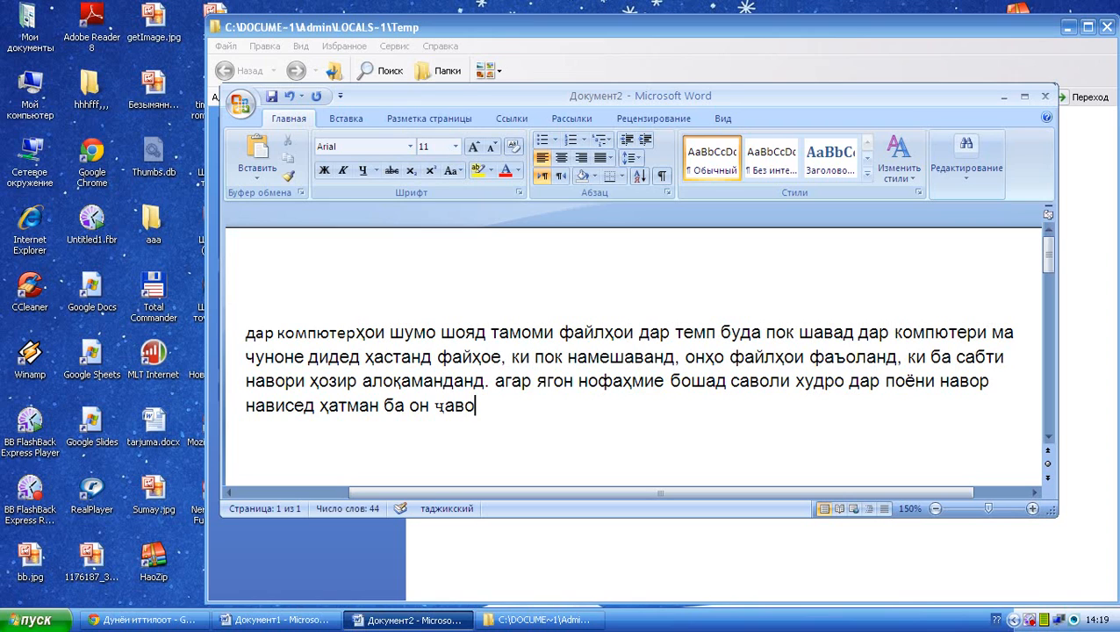
type("б мегар")
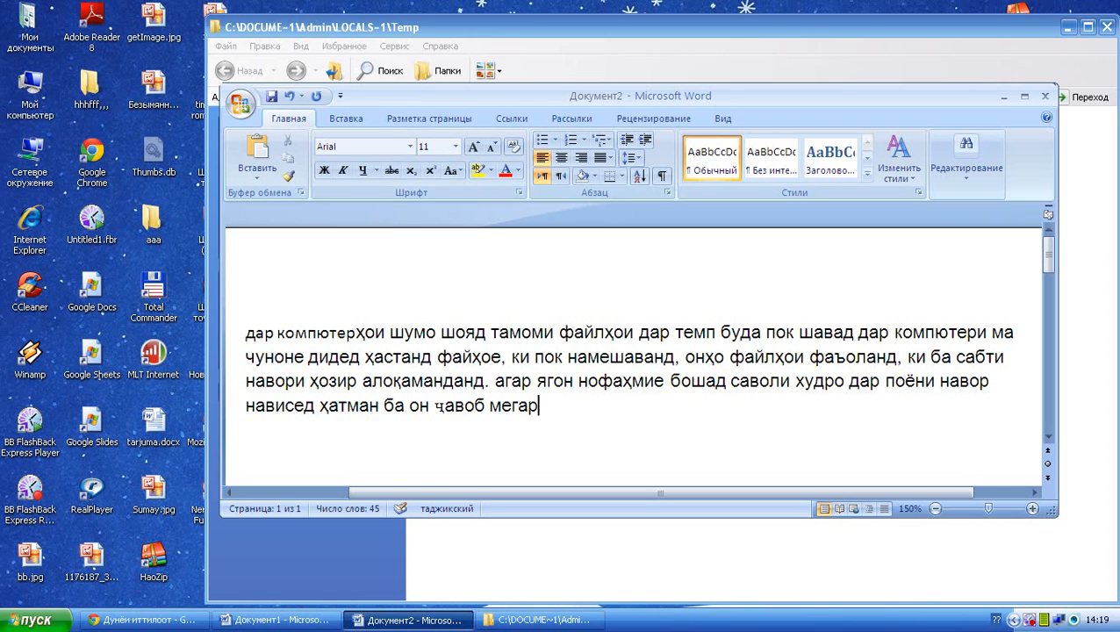
type("донем.")
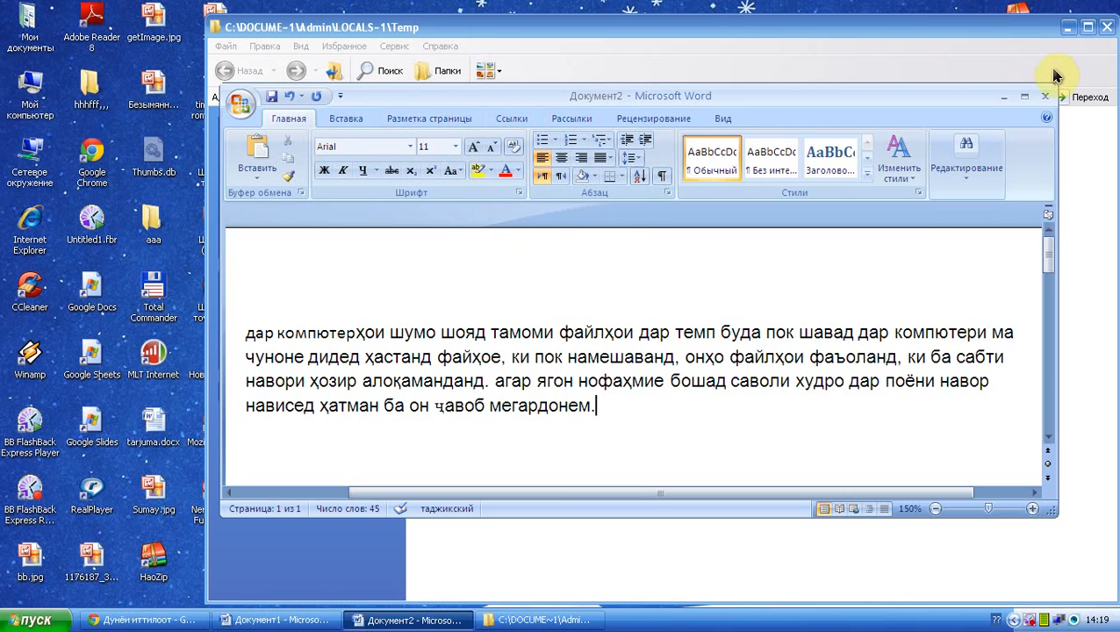
Minimize the Word note and the Temp folder window to reveal the desktop
left_click(1003, 96)
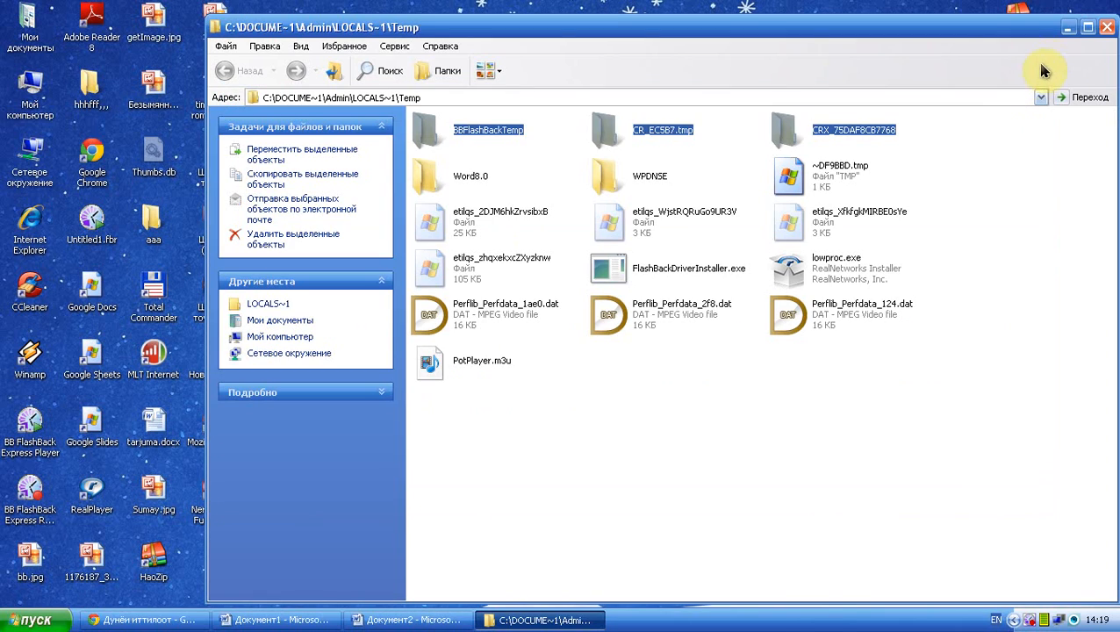
left_click(1067, 27)
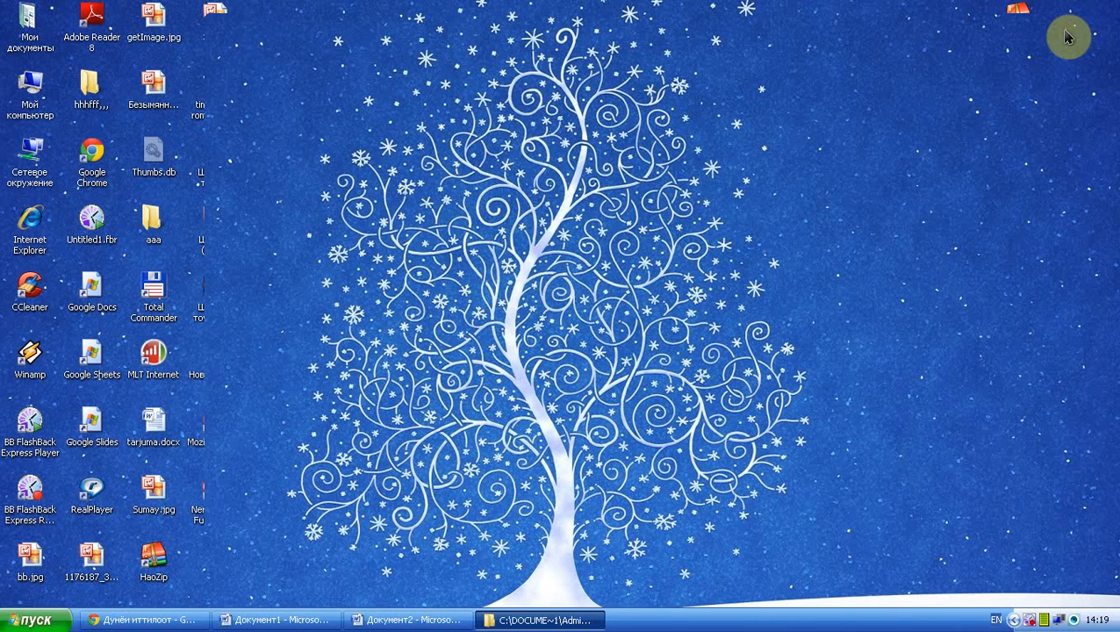
right_click(1031, 621)
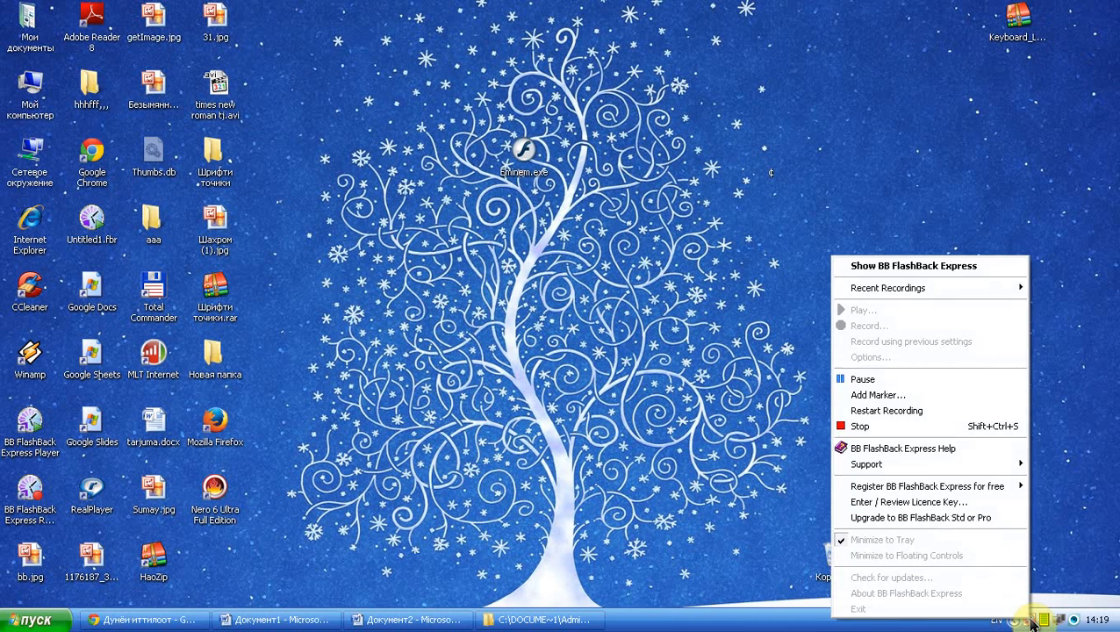